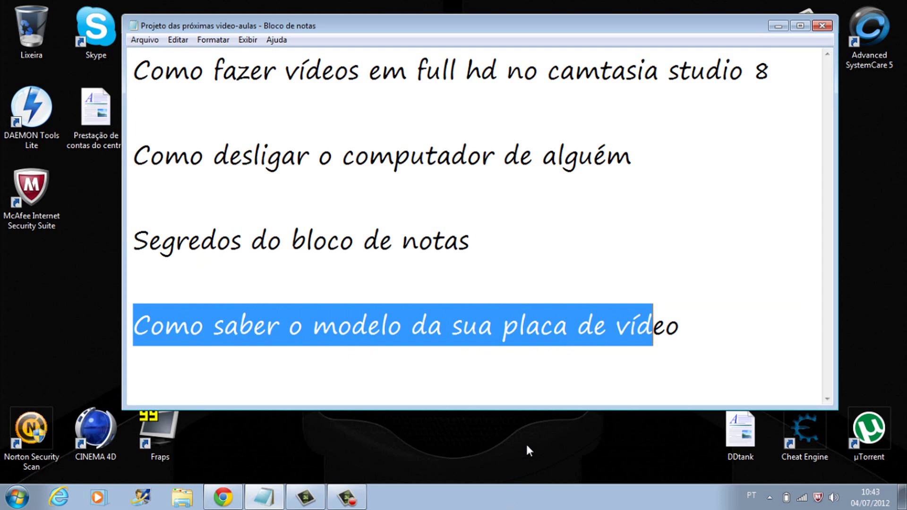
- Minimize the video-project notes, view the YouTube channel feed in Chrome, and minimize the browser again
click(526, 443)
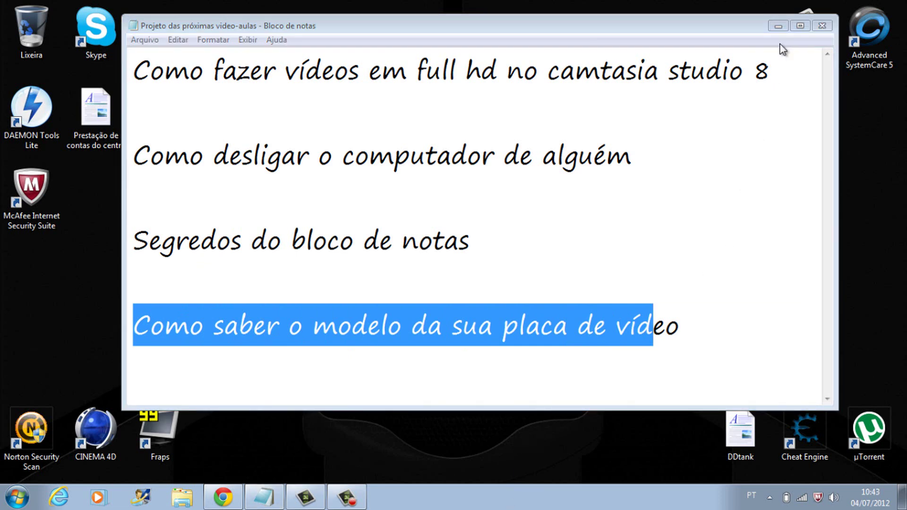
click(778, 27)
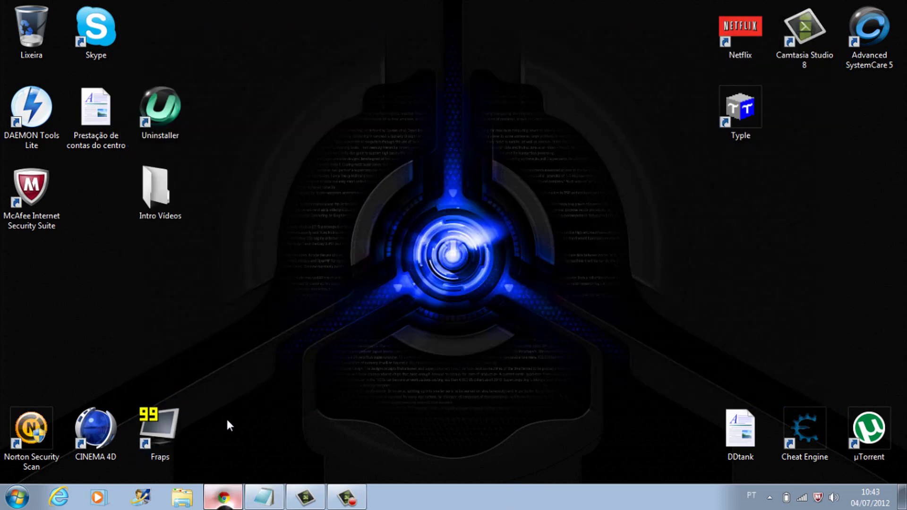
click(223, 497)
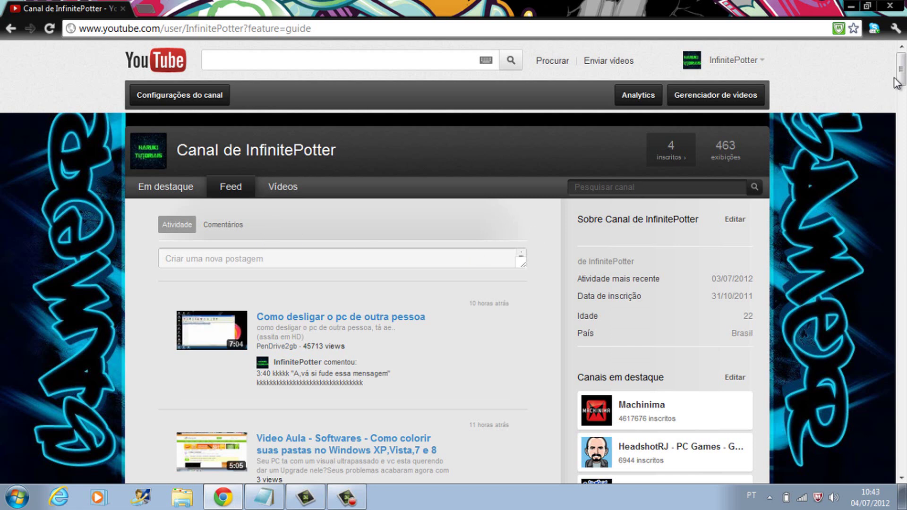
mouse_move(902, 78)
mouse_down()
mouse_move(903, 116)
mouse_move(902, 80)
mouse_up()
click(850, 7)
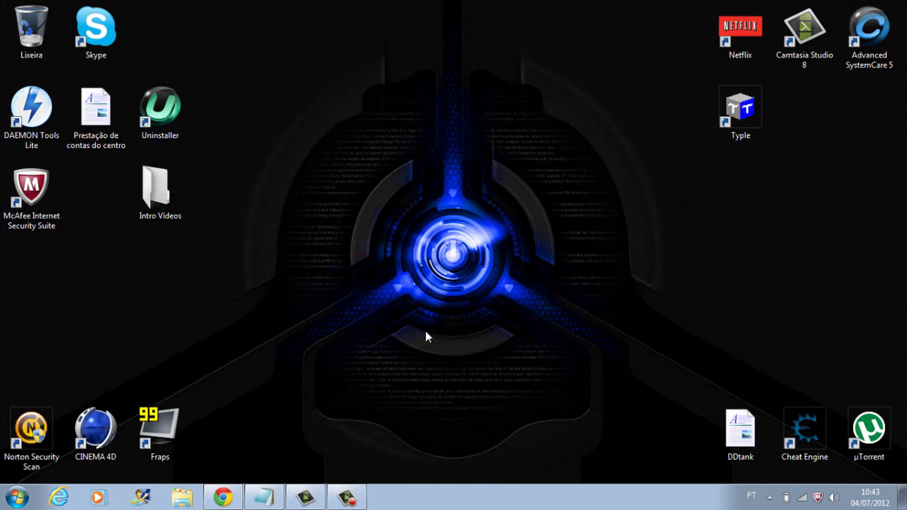
- Switch to Camtasia Studio and import the recording "Como colorir suas pastas" from the Videoaulas folder
click(294, 502)
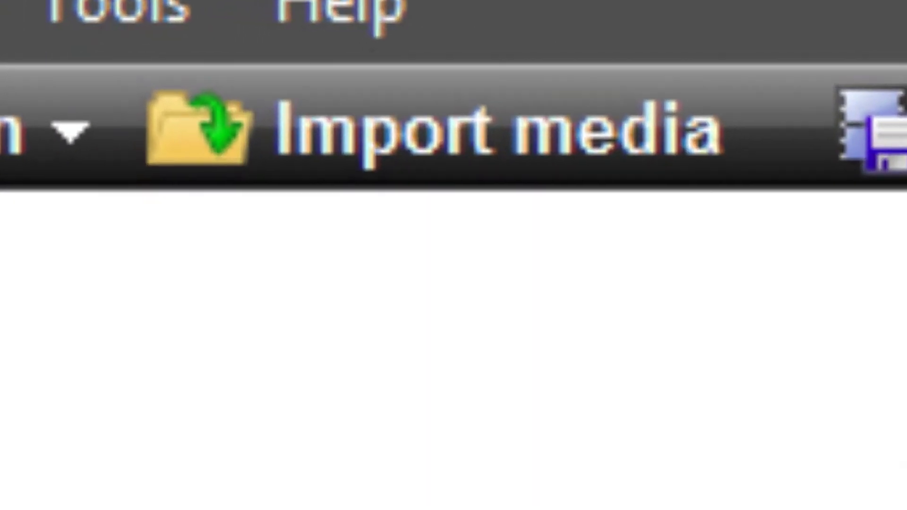
click(546, 170)
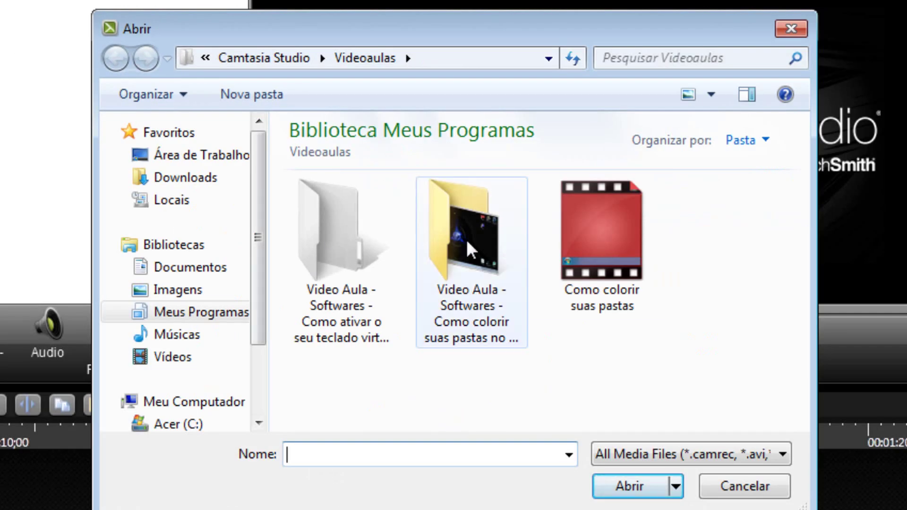
click(565, 269)
click(630, 488)
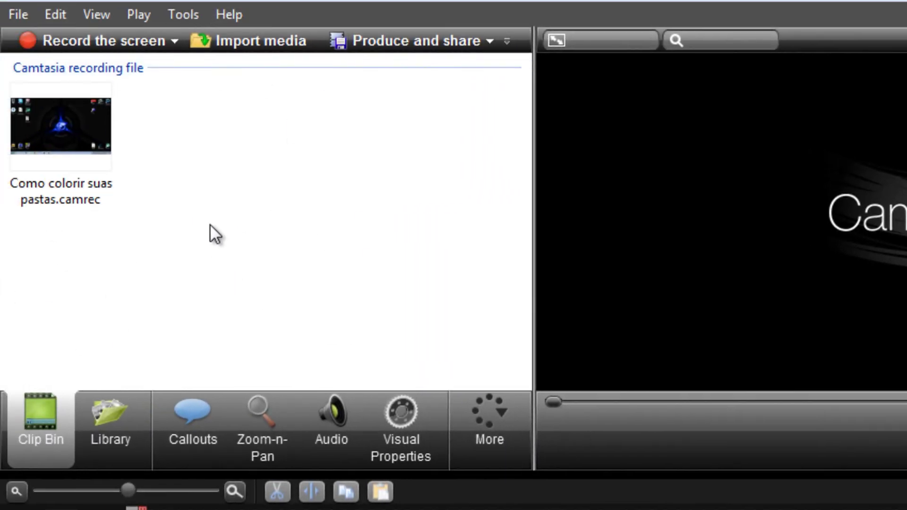
- Add the recording to the timeline with editing dimensions of 1280 x 720 for YouTube & Screencast (16:9)
right_click(91, 135)
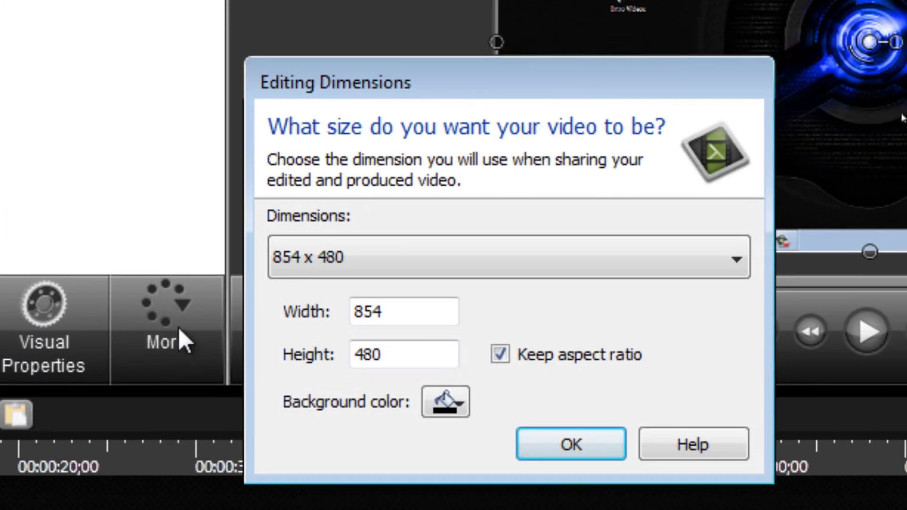
click(622, 261)
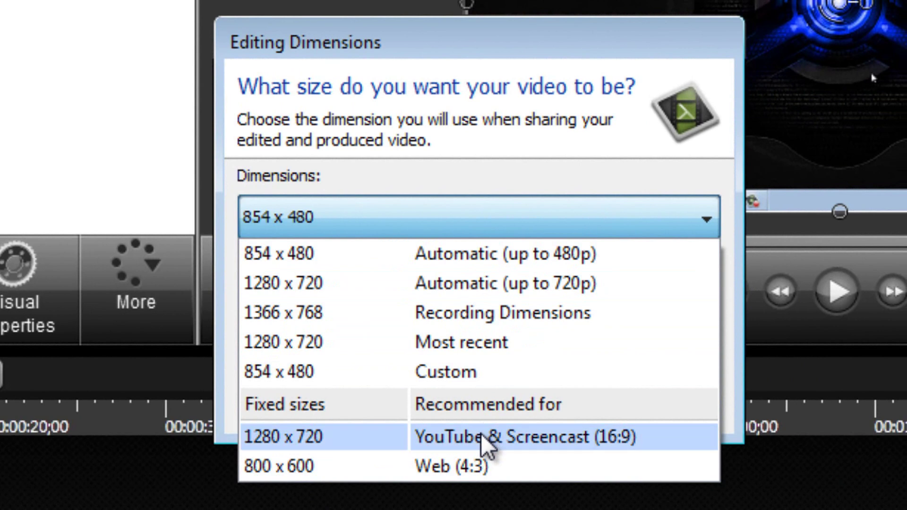
click(601, 441)
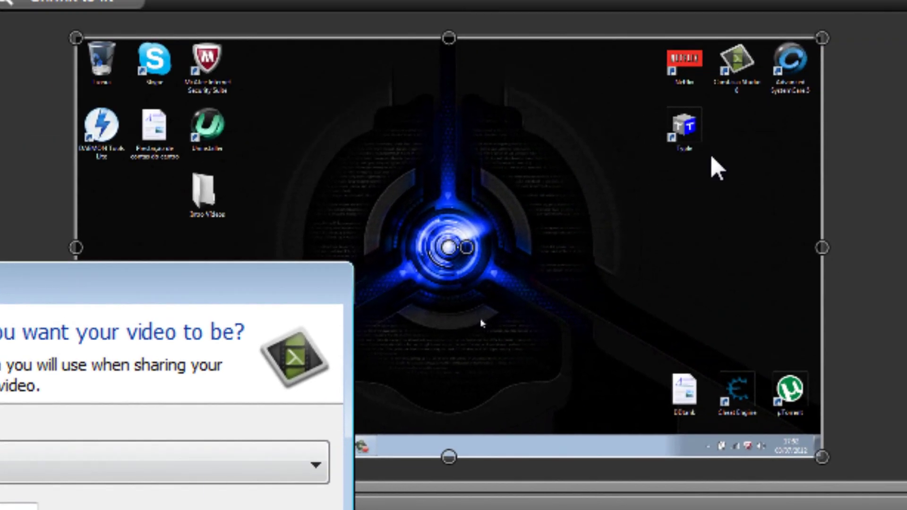
key(Return)
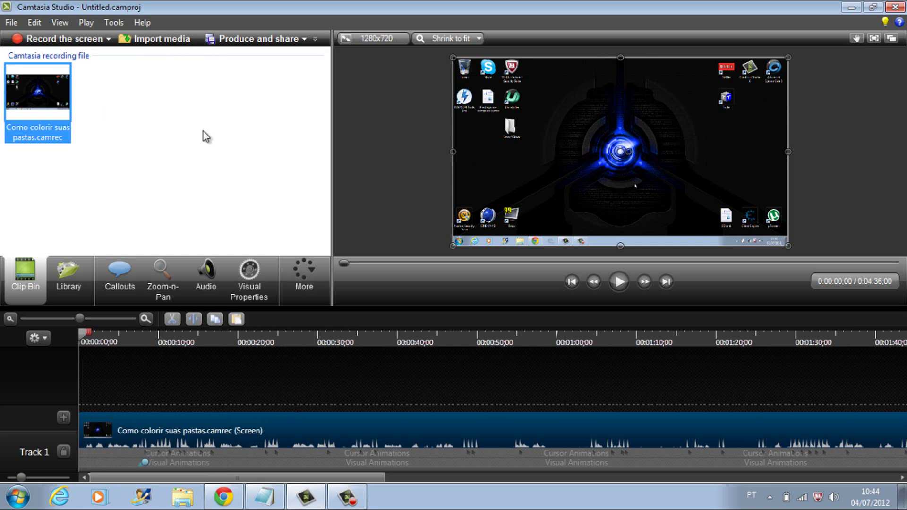
- Browse the desktop's "Intro Vídeos" folder for media to import, with all media files shown
click(146, 41)
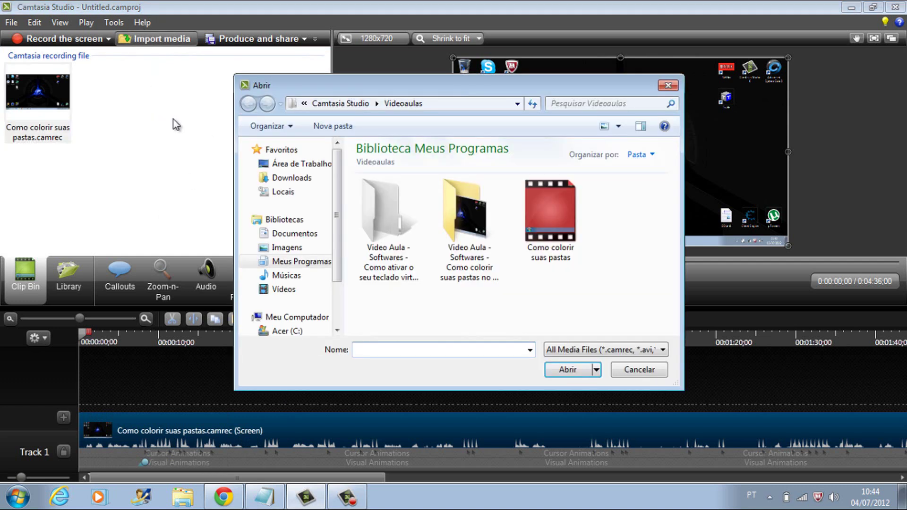
click(306, 166)
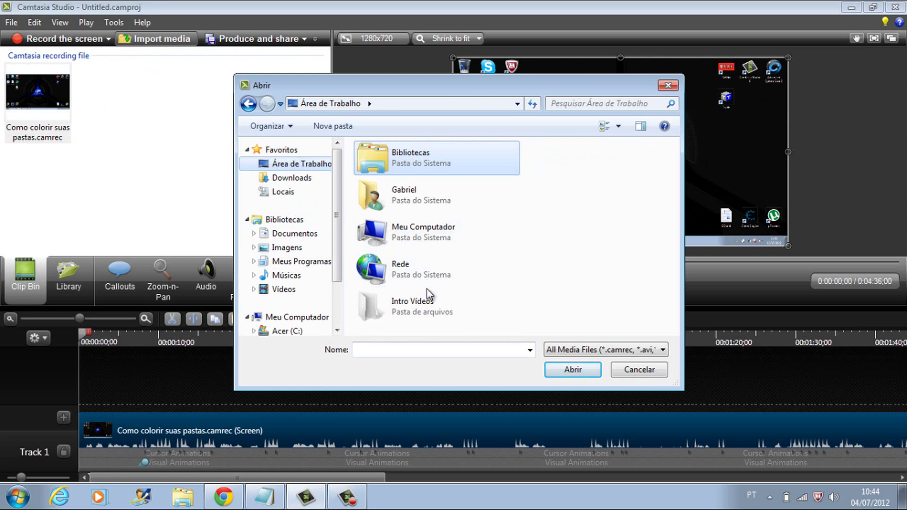
double_click(426, 303)
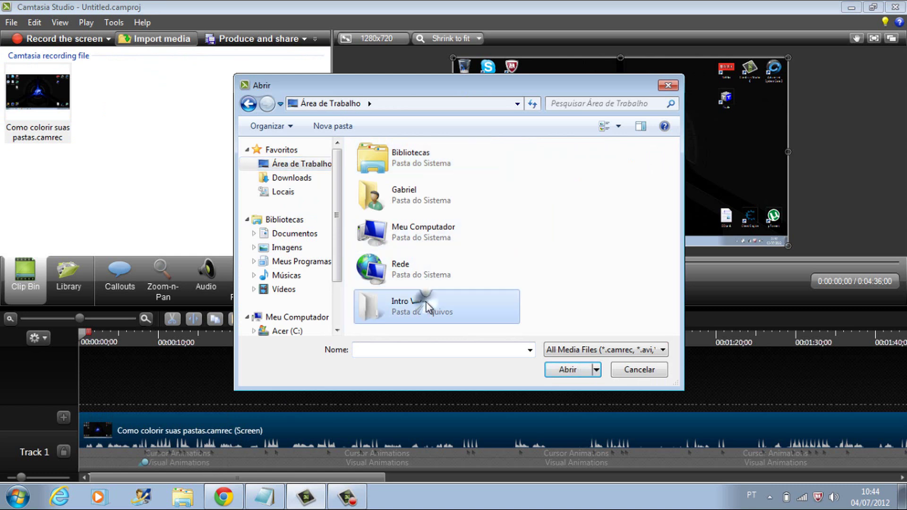
click(566, 355)
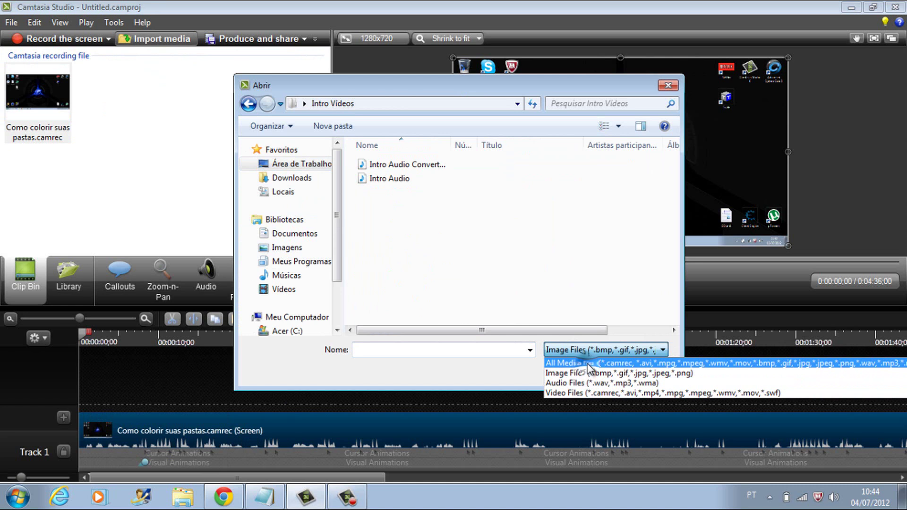
click(588, 364)
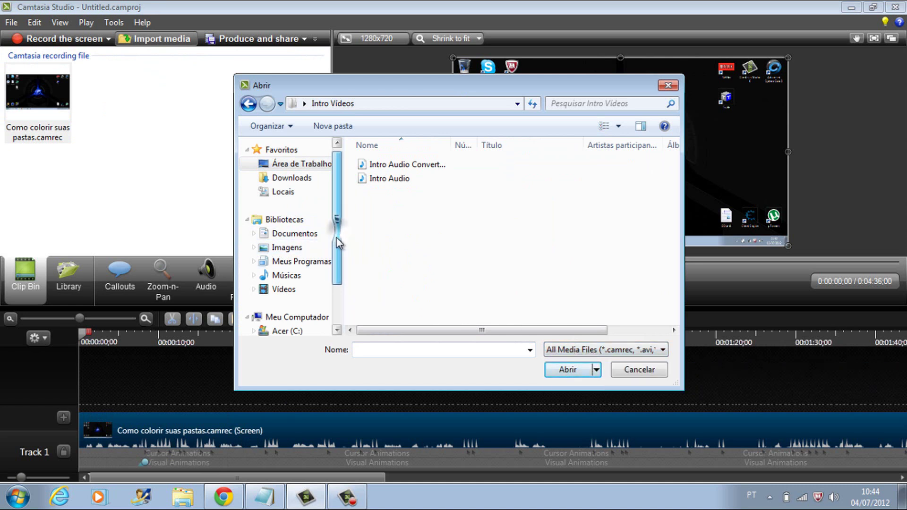
- Import the video "Intro Fixo Com Música" from Meus Programas, Cinema 12, Intro Vídeos
scroll(338, 239, down, 1)
click(293, 242)
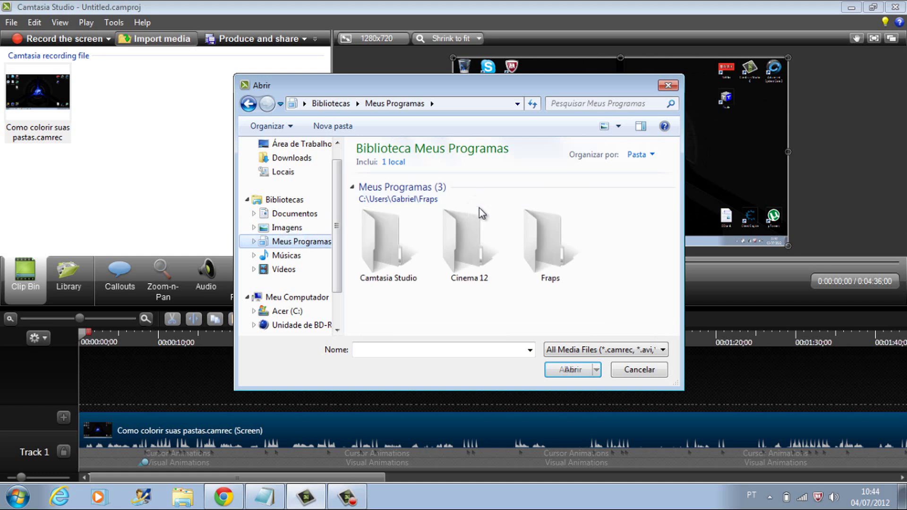
double_click(474, 238)
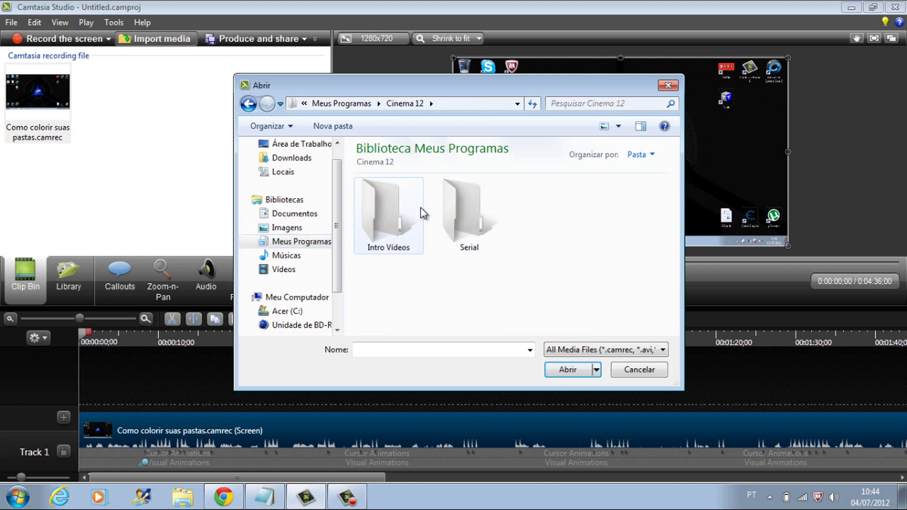
double_click(393, 217)
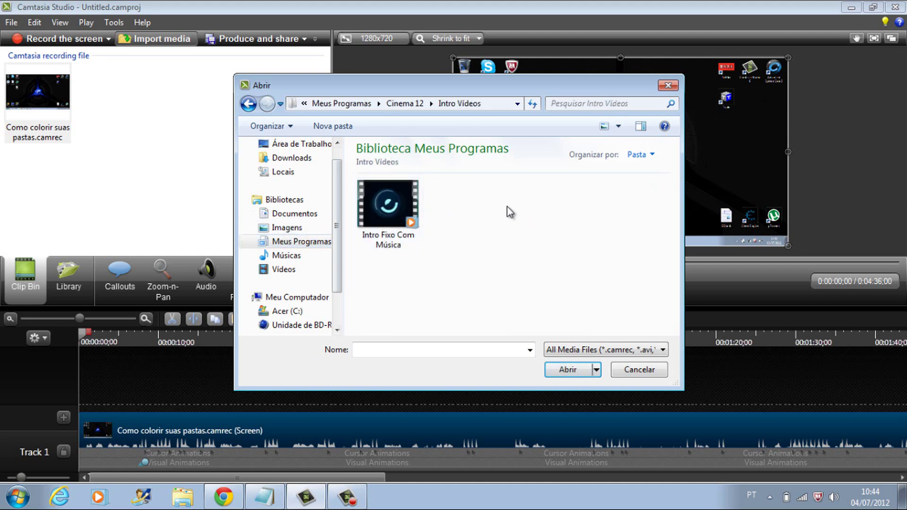
click(370, 202)
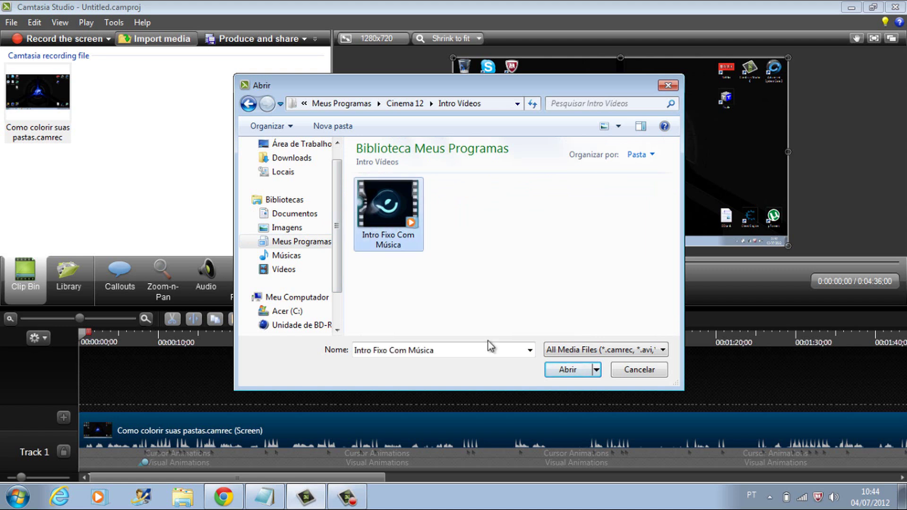
click(577, 375)
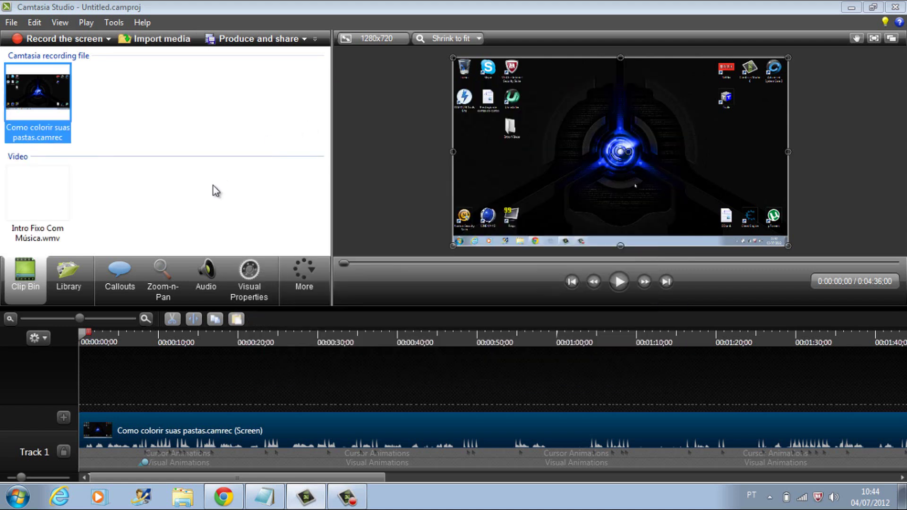
click(182, 191)
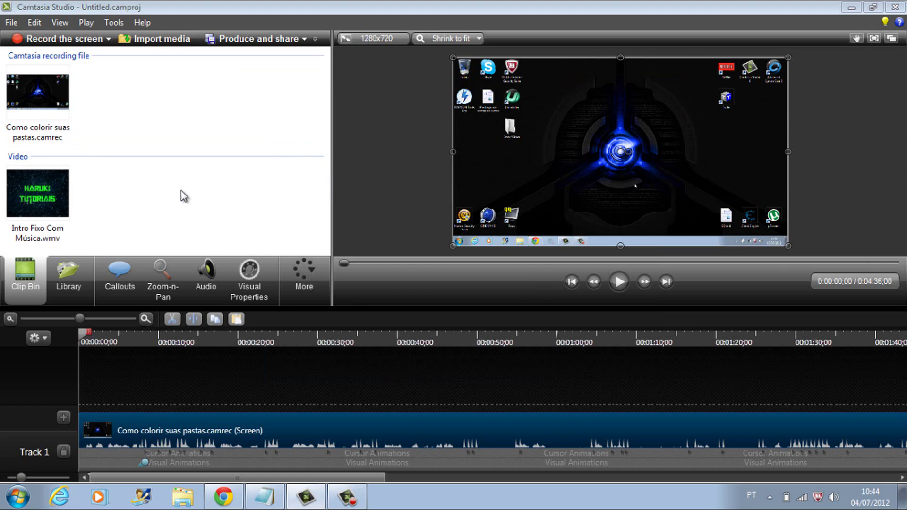
- Add the clip "Intro Fixo Com Música.wmv" to the start of the timeline, on a track above the recording
click(46, 213)
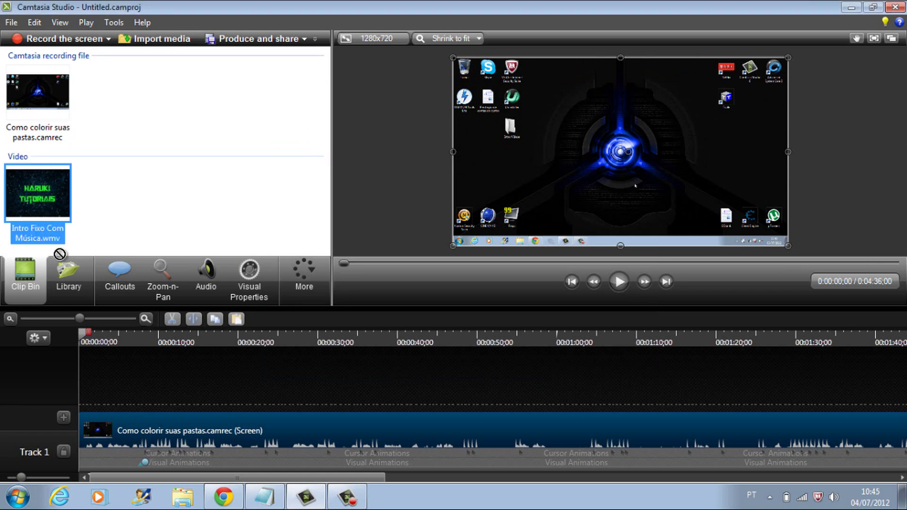
right_click(34, 186)
click(68, 194)
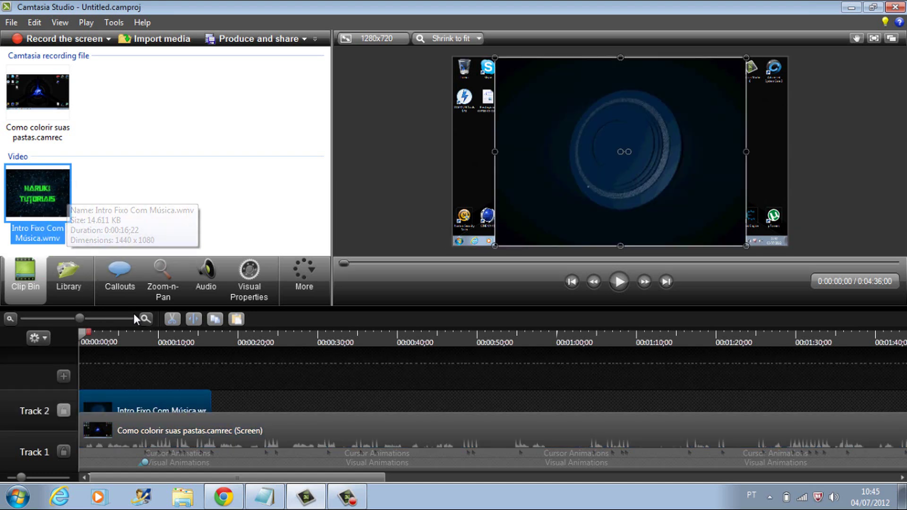
- Rearrange Track 1 so the intro clip starts at zero and the recording follows directly after it
drag(206, 433, 416, 452)
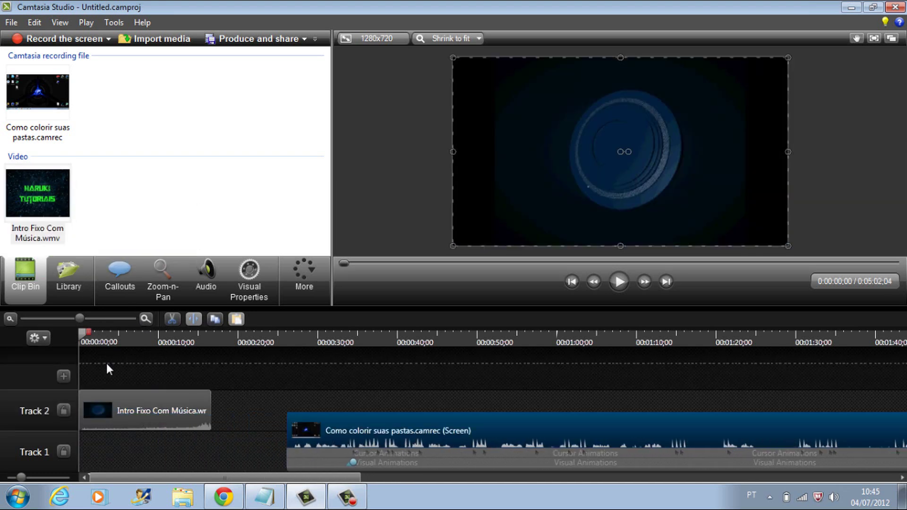
drag(118, 401, 111, 445)
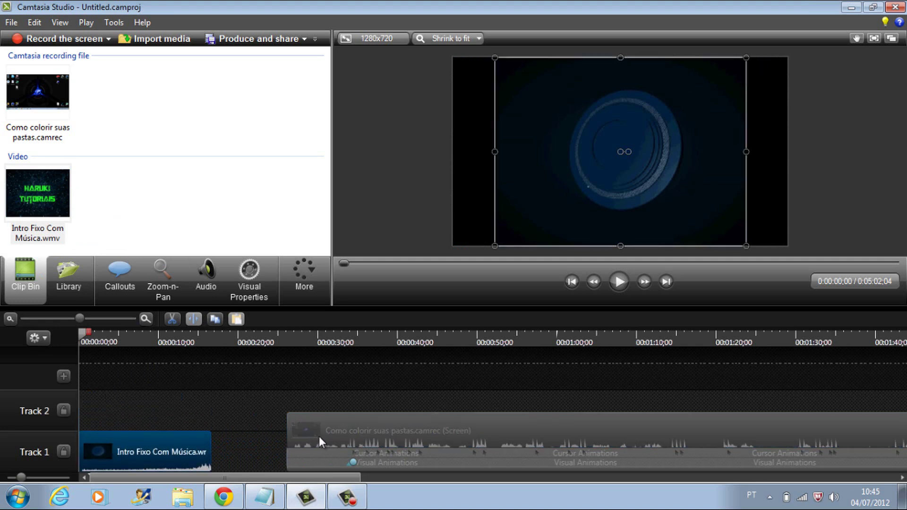
drag(319, 435, 228, 447)
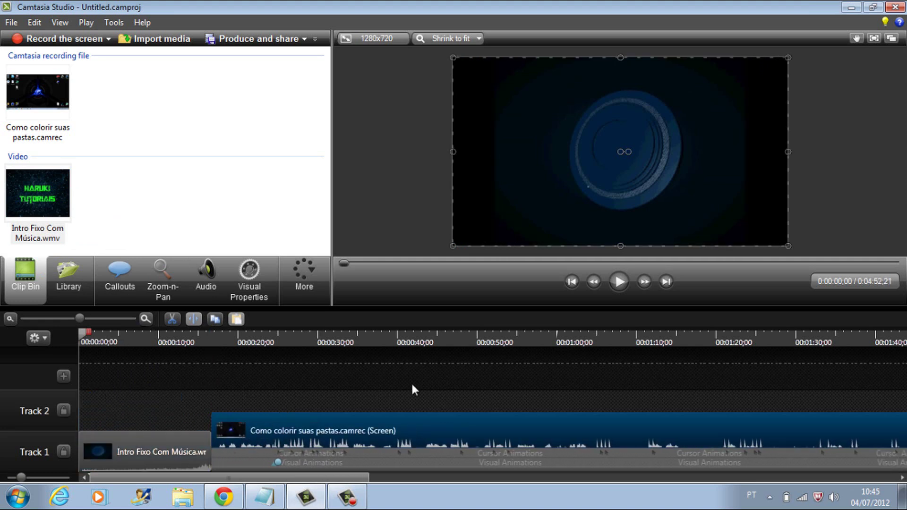
- Preview the first seconds of the intro and return the playhead to the start of the timeline
click(618, 282)
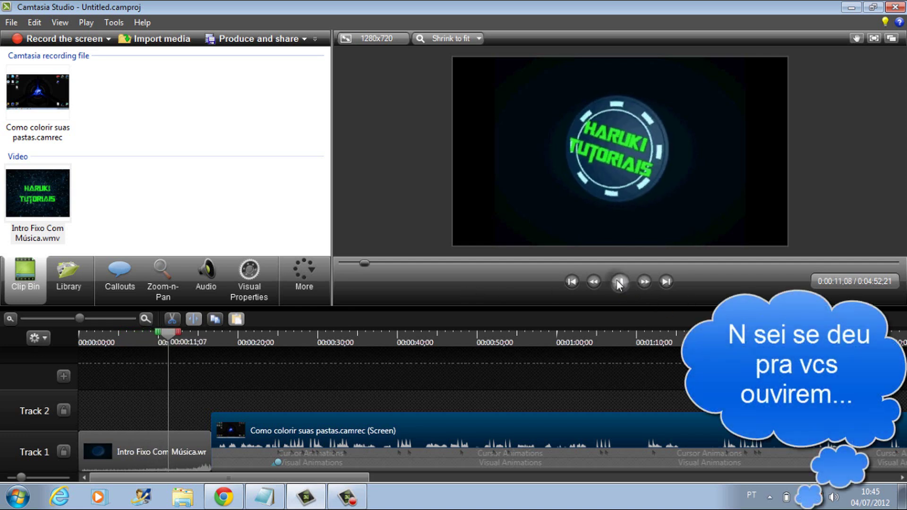
click(618, 282)
drag(158, 336, 38, 353)
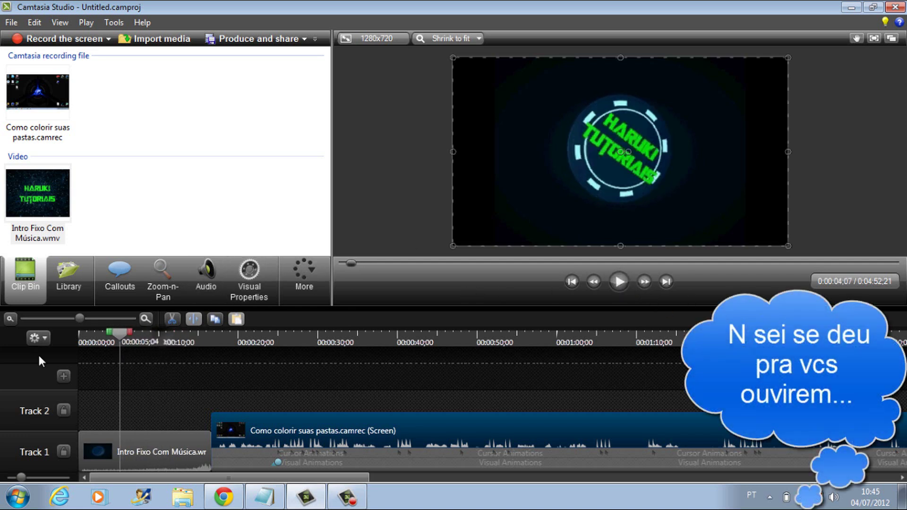
- Reduce the audio of the intro clip on Track 1 to silence and return to the clip bin
click(170, 467)
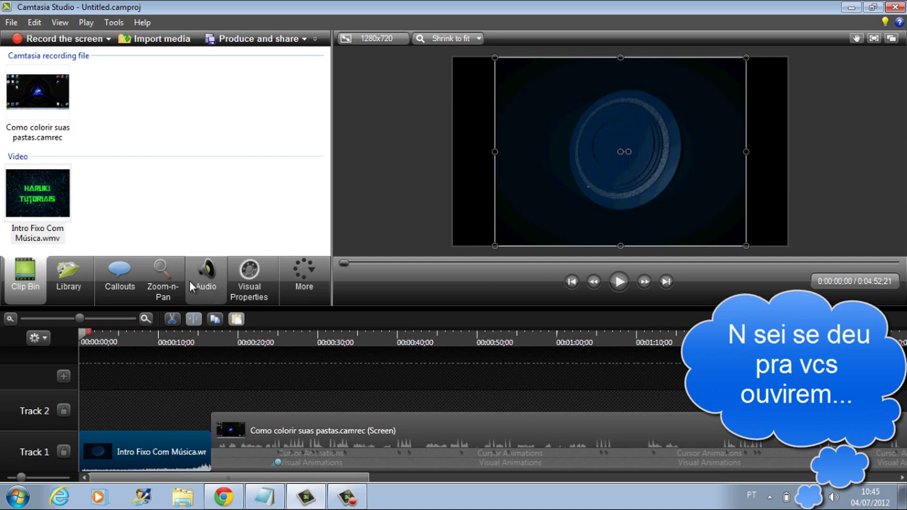
click(204, 281)
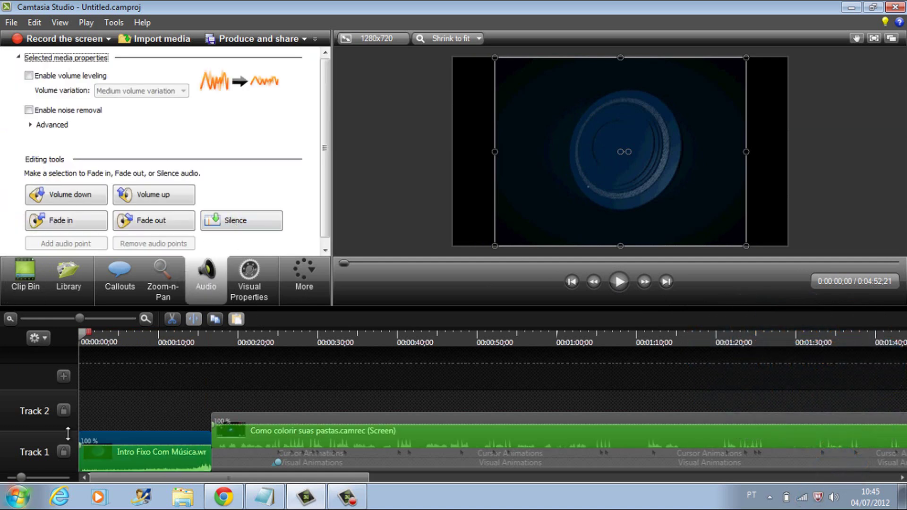
click(84, 451)
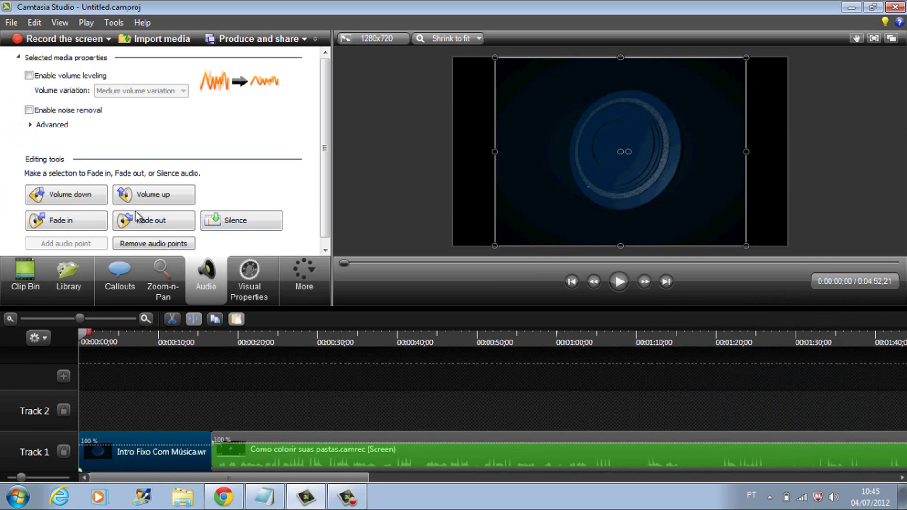
click(62, 274)
click(14, 276)
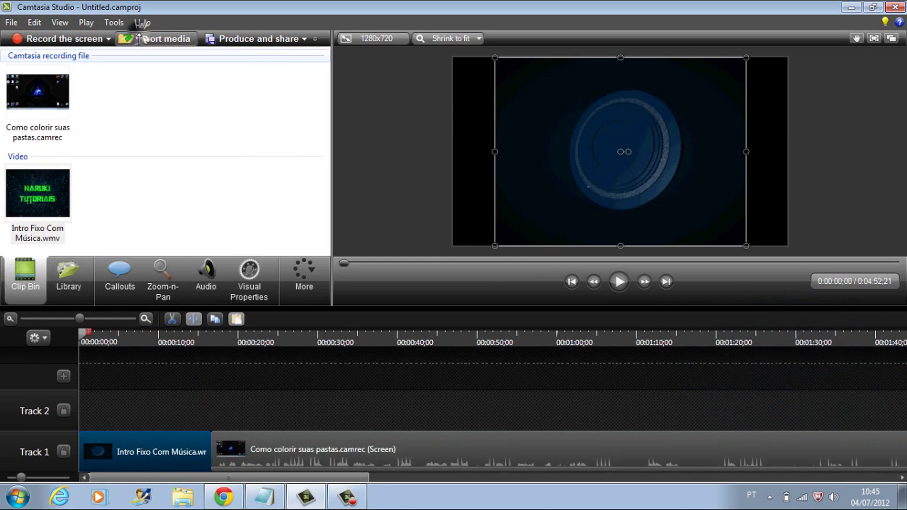
- Import the audio file "Intro Audio Convertido.wav" from the desktop folder "Intro Vídeos" into the clip bin
click(141, 38)
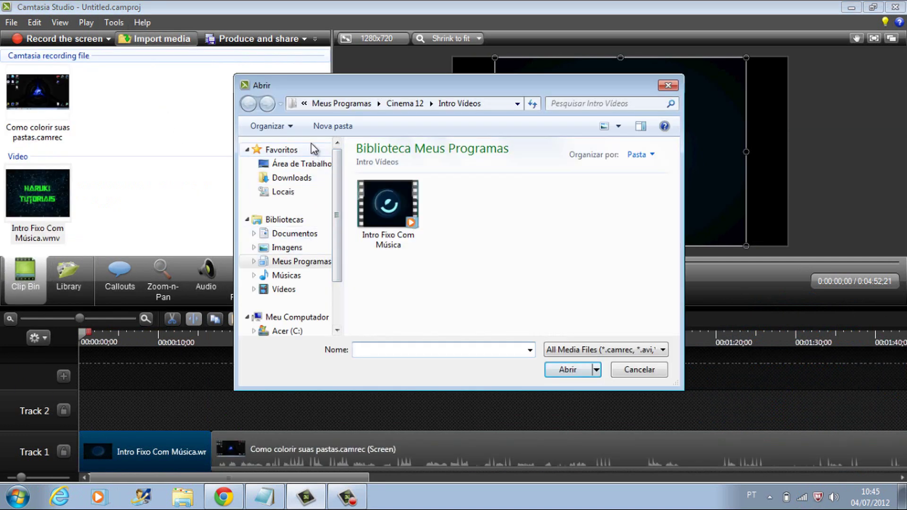
click(309, 164)
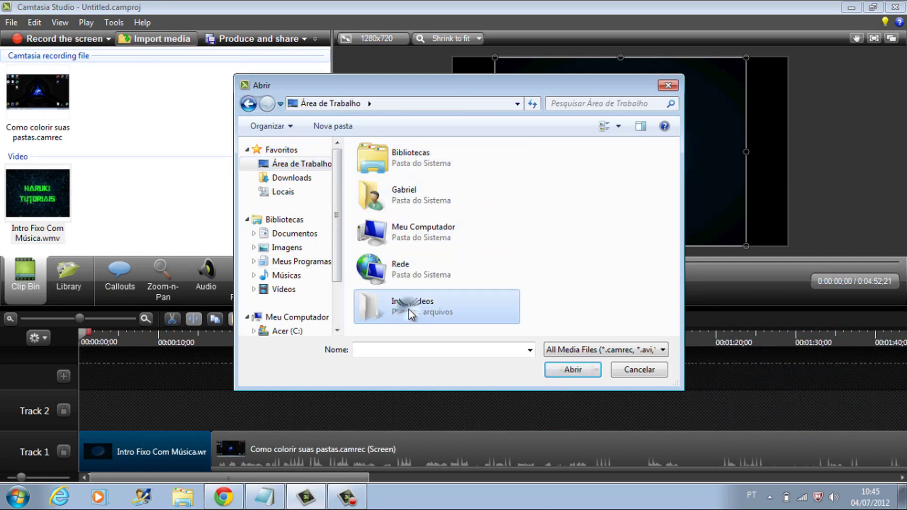
double_click(412, 314)
click(423, 171)
double_click(424, 171)
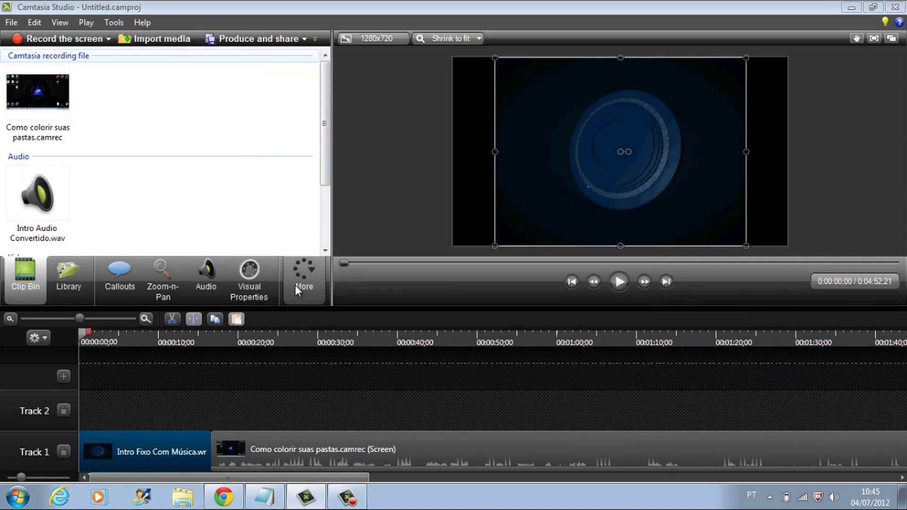
- Add the "Intro Audio Convertido.wav" clip to the timeline at the playhead, on Track 2 above the intro video
click(46, 193)
right_click(46, 194)
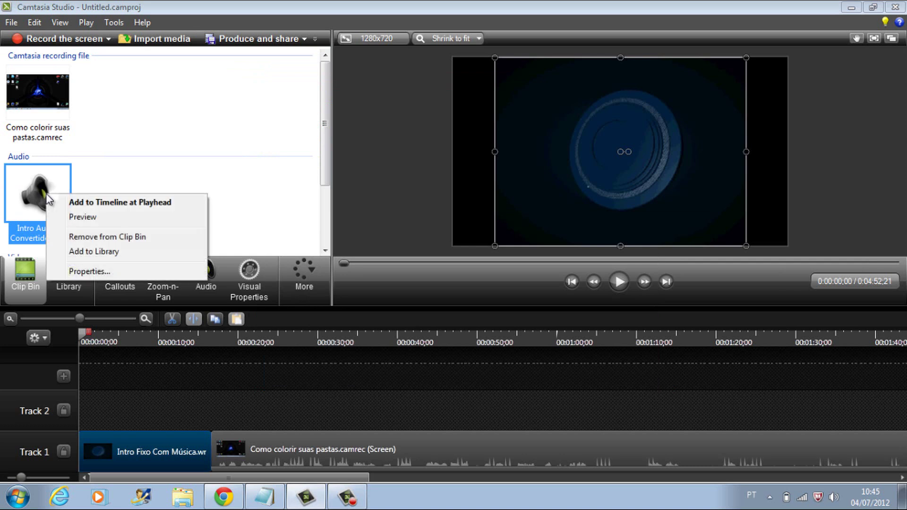
click(64, 202)
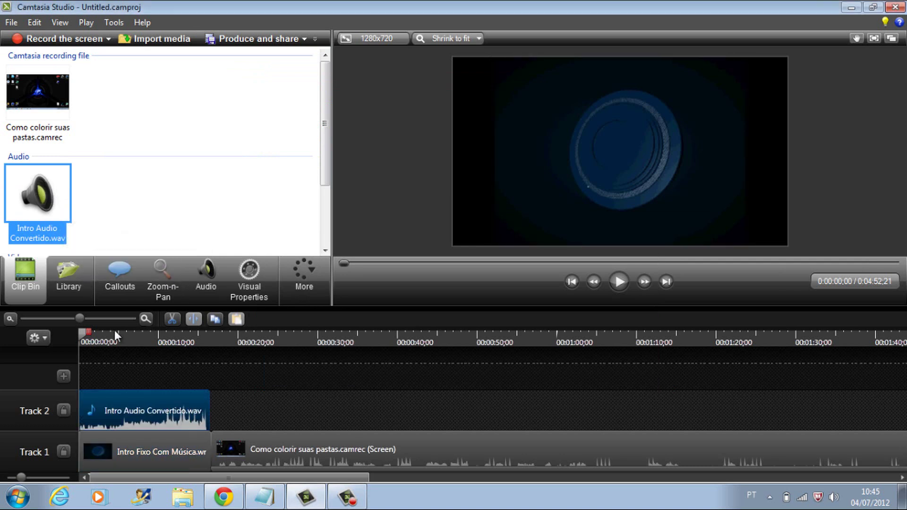
- Preview the intro with its separate audio through to the start of the recording, and return the playhead to zero
click(618, 282)
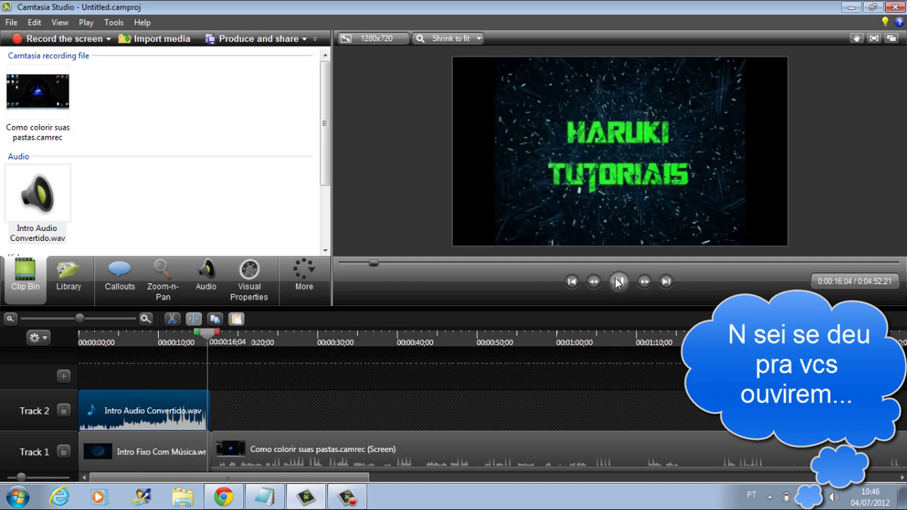
click(618, 282)
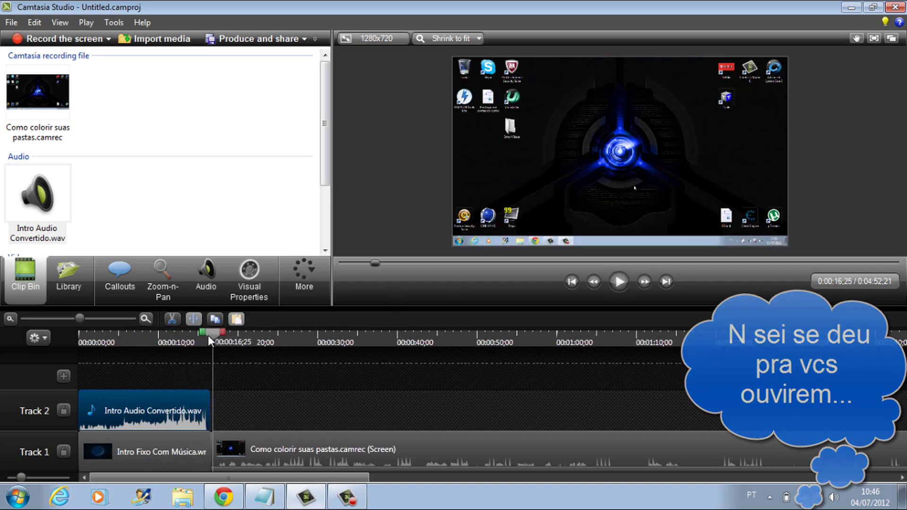
drag(208, 335, 82, 340)
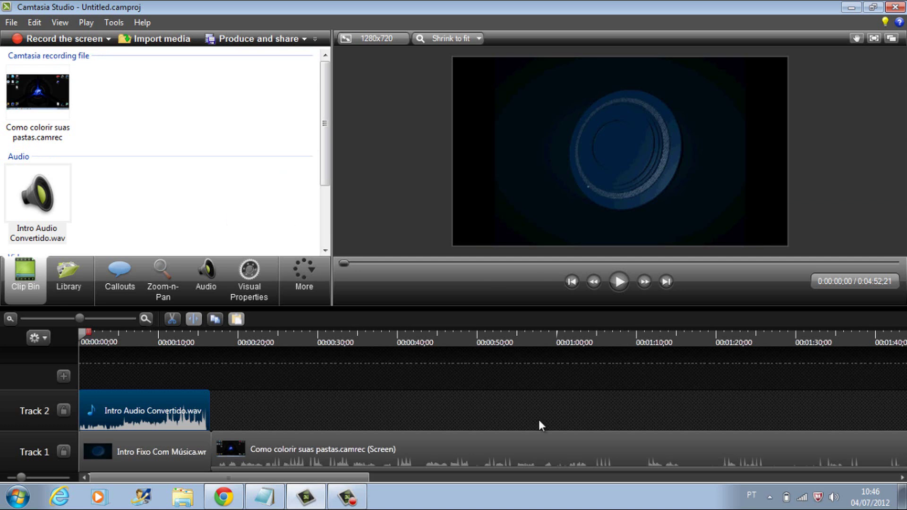
drag(327, 476, 265, 492)
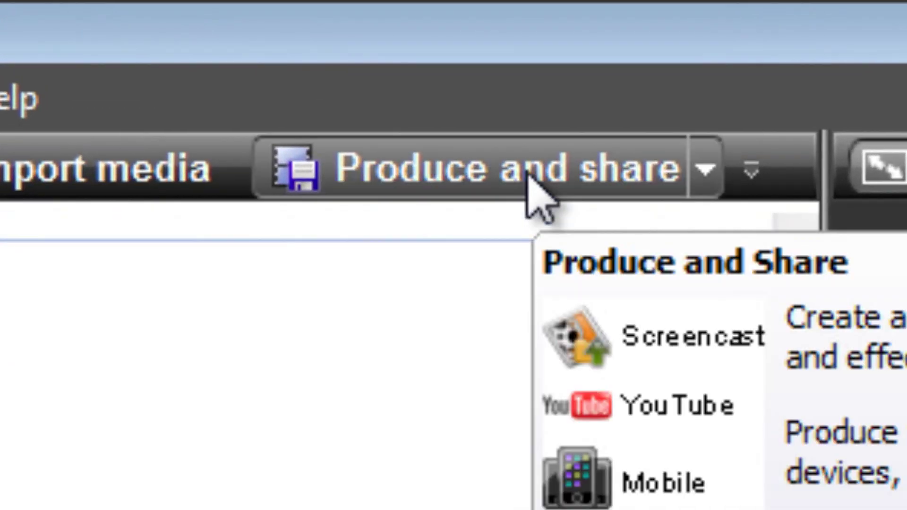
- Start producing the video and begin a new production preset instead of using an existing one
click(528, 174)
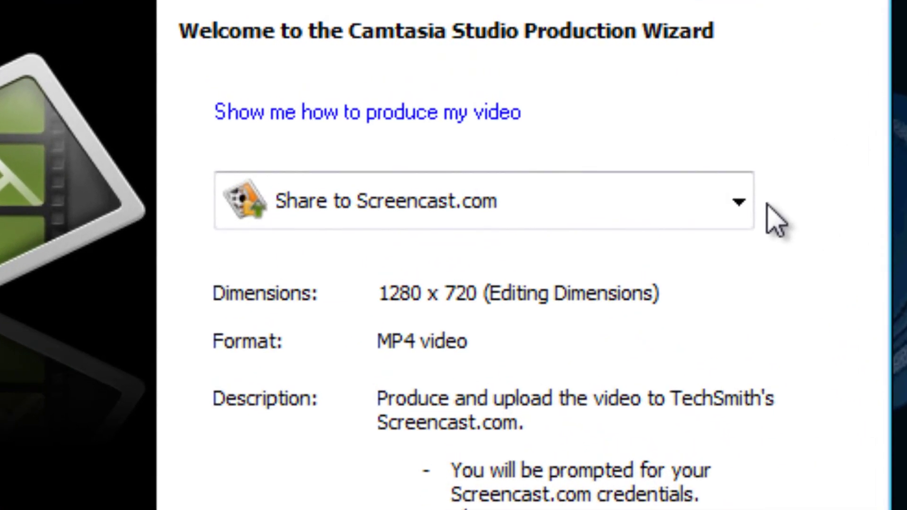
click(582, 118)
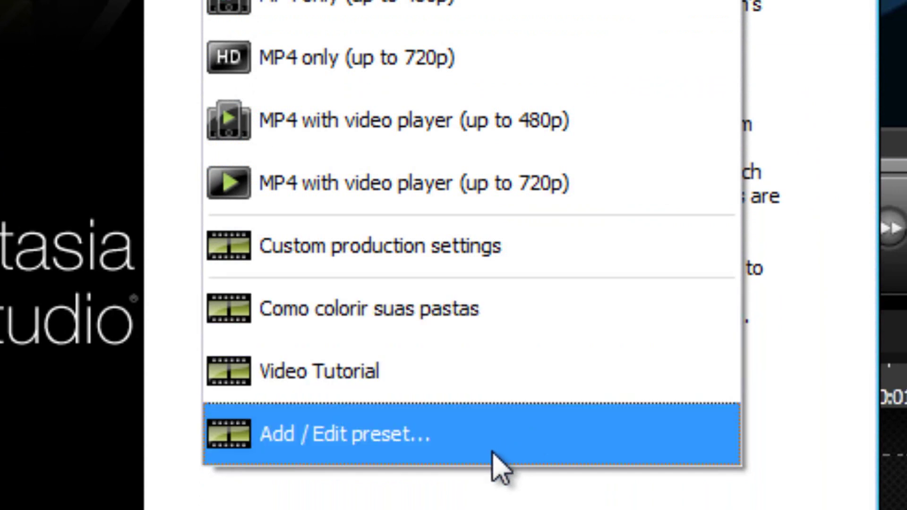
click(481, 454)
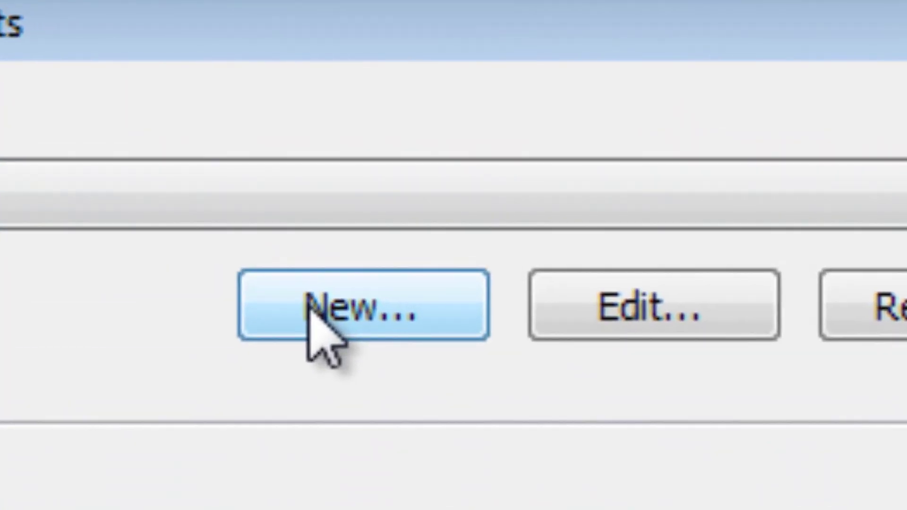
click(307, 296)
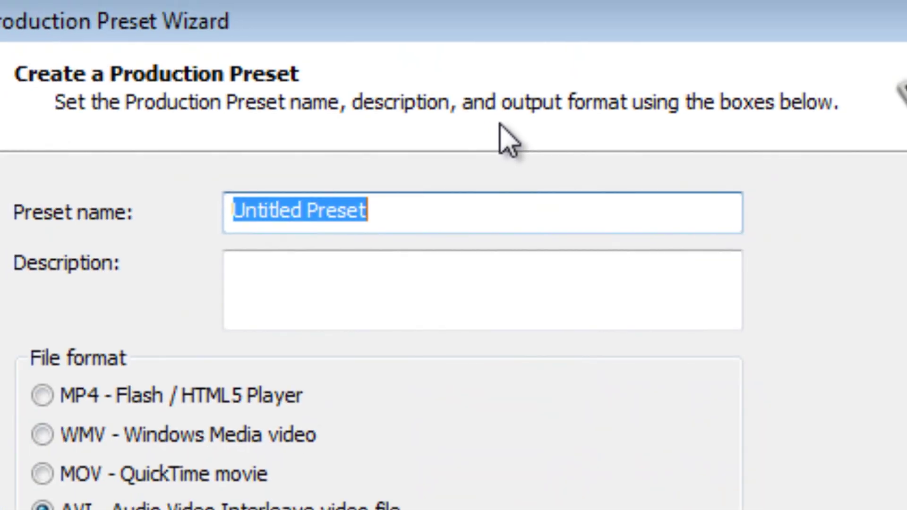
- Name the preset "Video Aula - Softwares - Como colorir suas pastas no Windows XP,Vista,7 e 8" and leave its description empty
text(V)
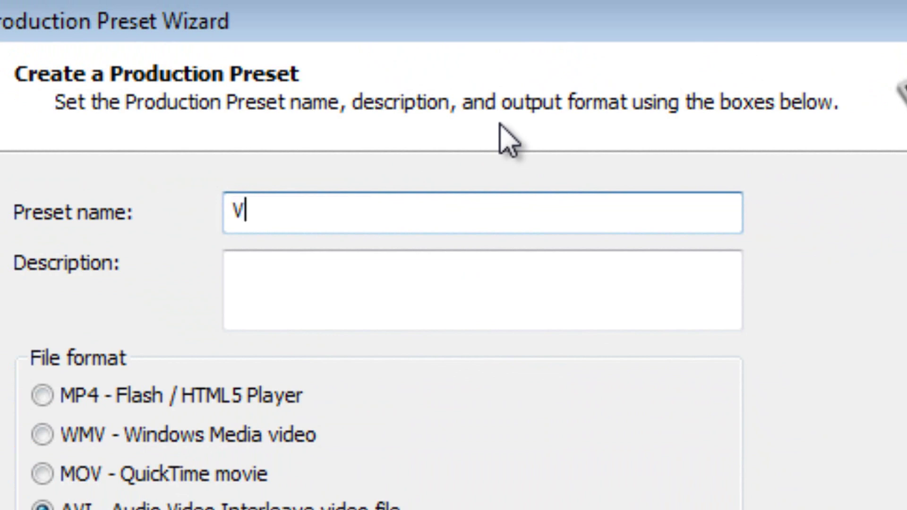
text(ideo Aula -)
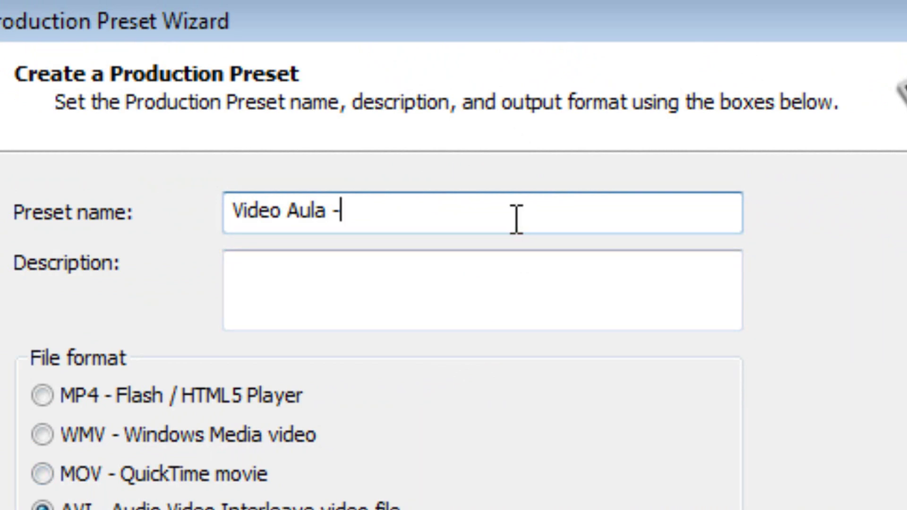
text(Sog)
key(BackSpace)
text(ft)
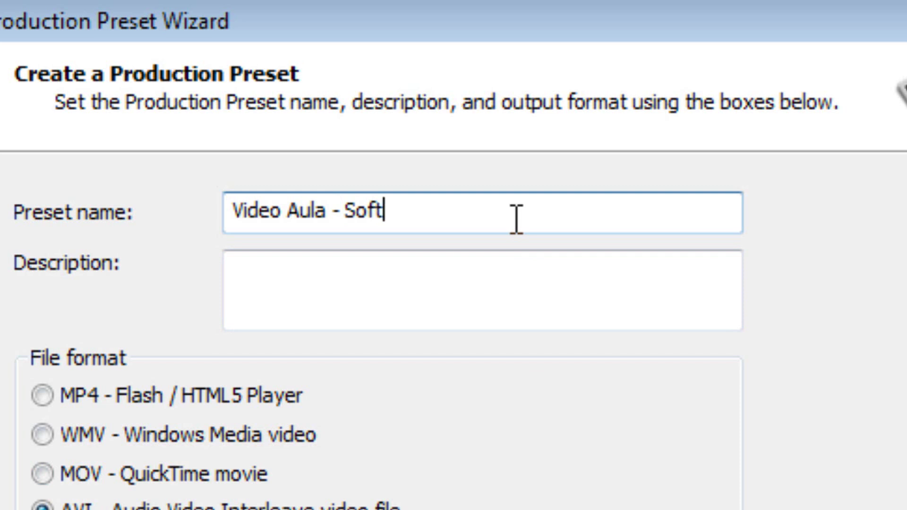
text(wares)
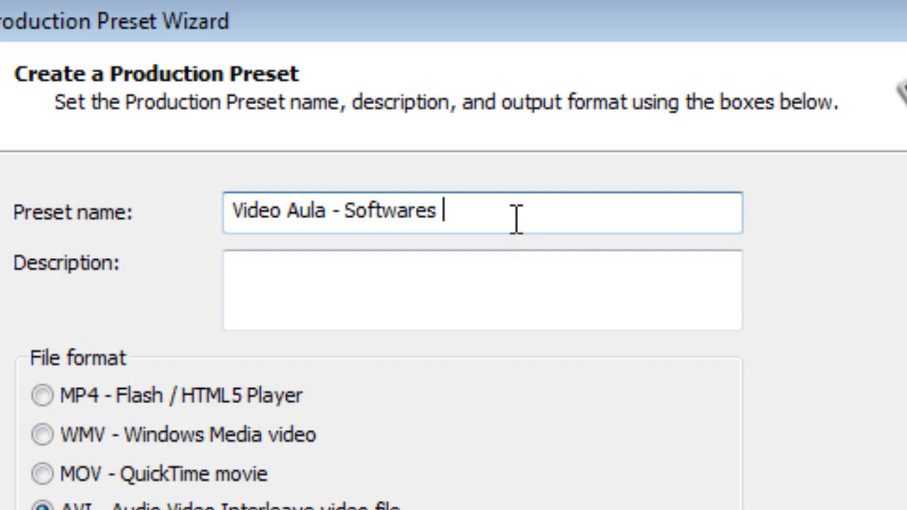
text( - Como colorir ss)
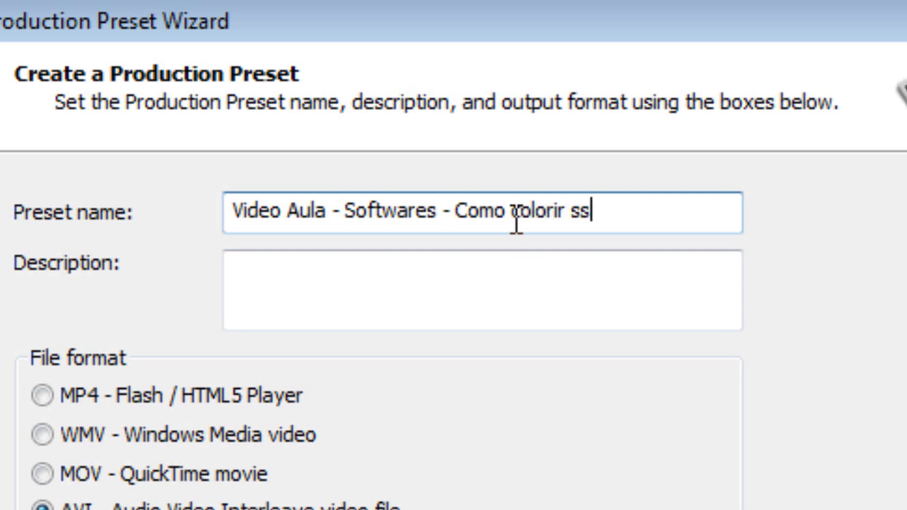
key(BackSpace)
text(uas pas)
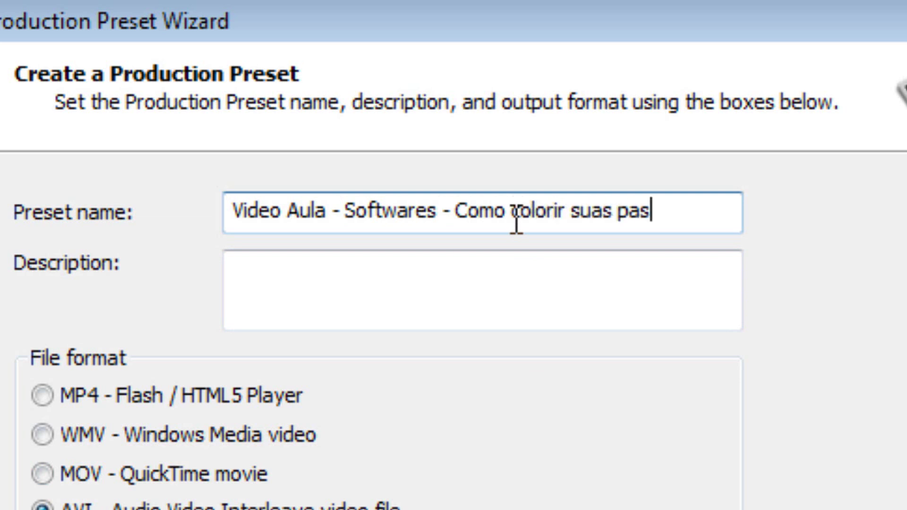
text(tas no )
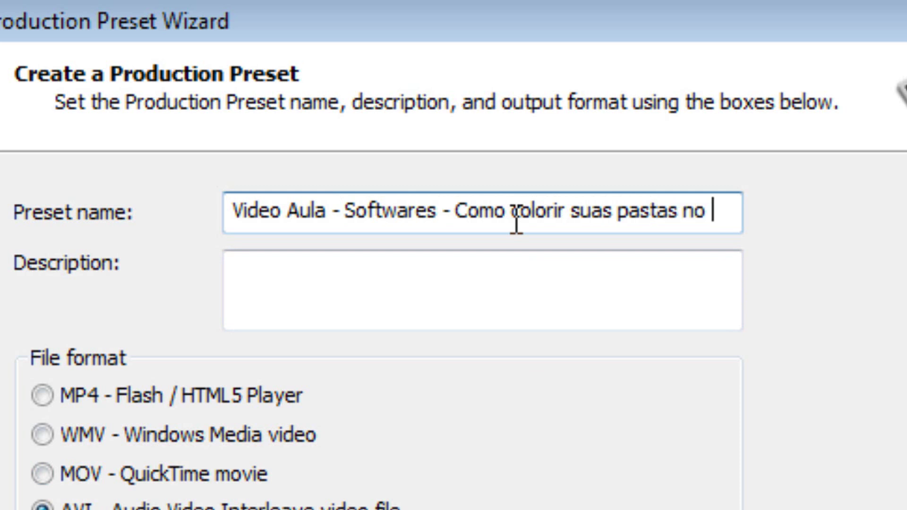
text(Windows)
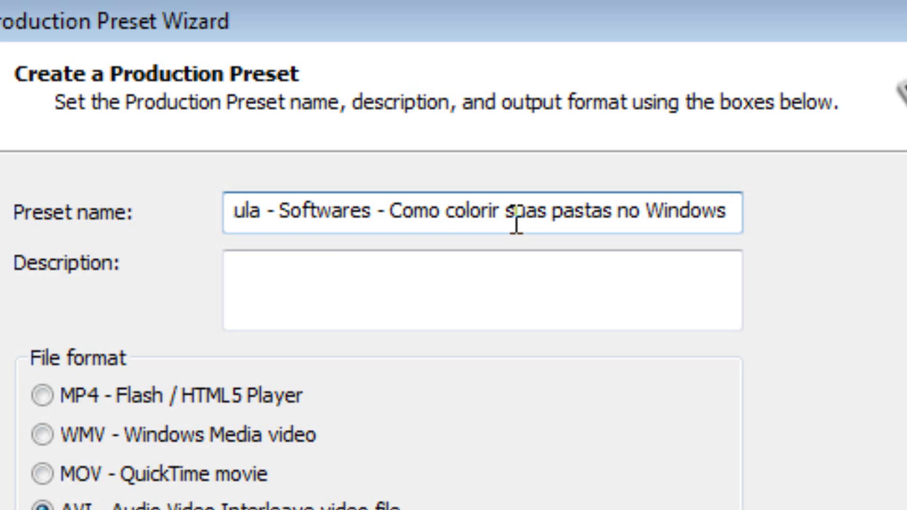
text( XP,)
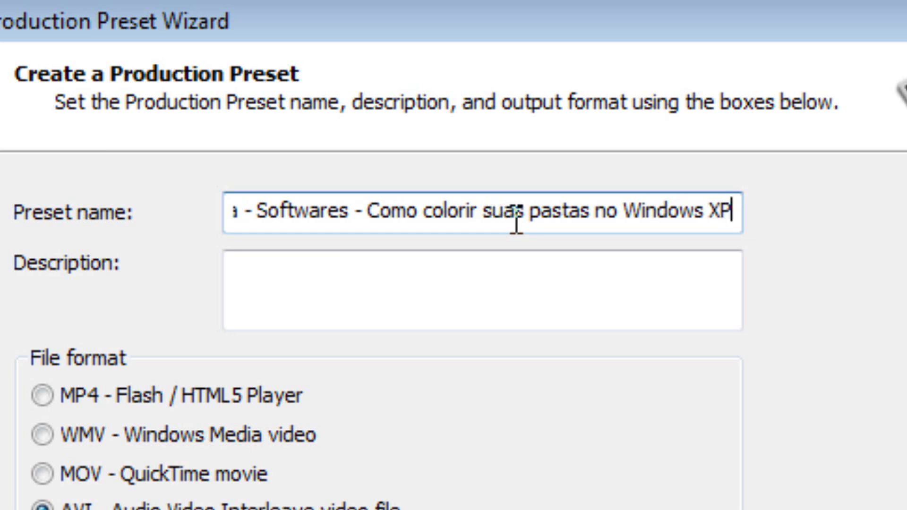
key(BackSpace)
text(,Vi)
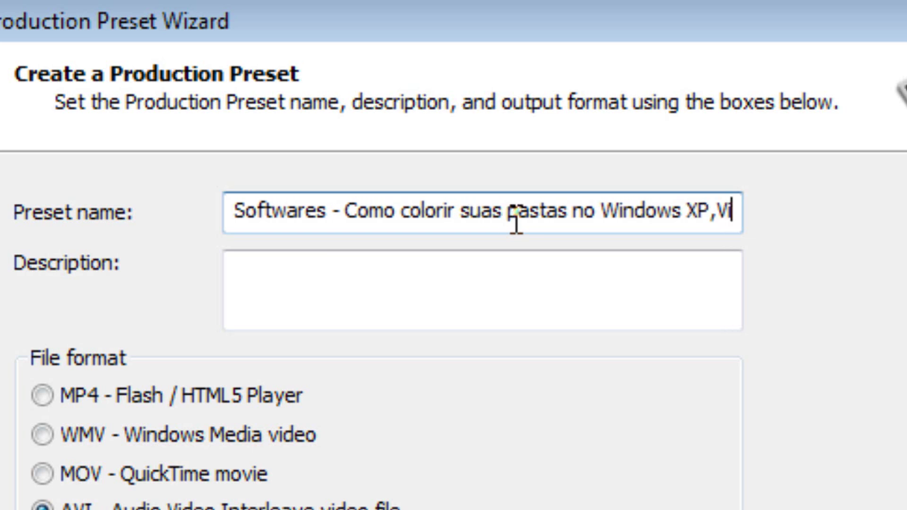
text(sta,)
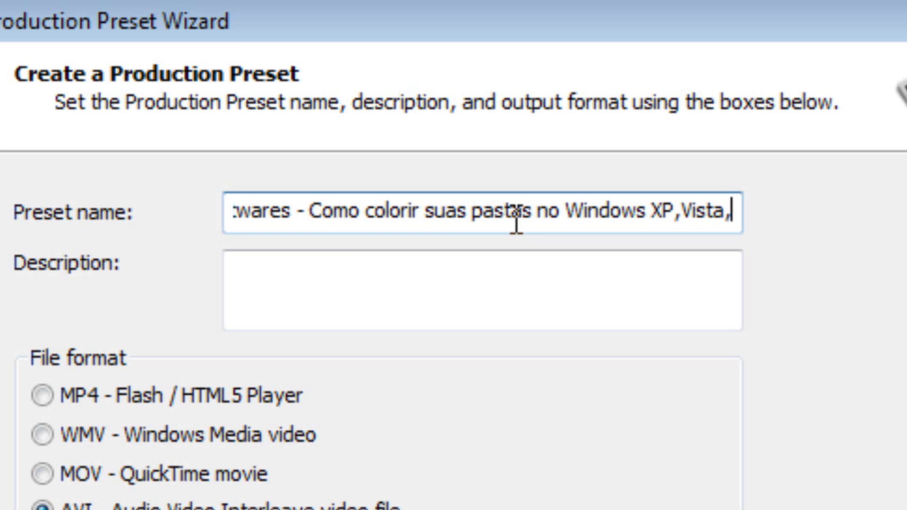
text(7 e 8.)
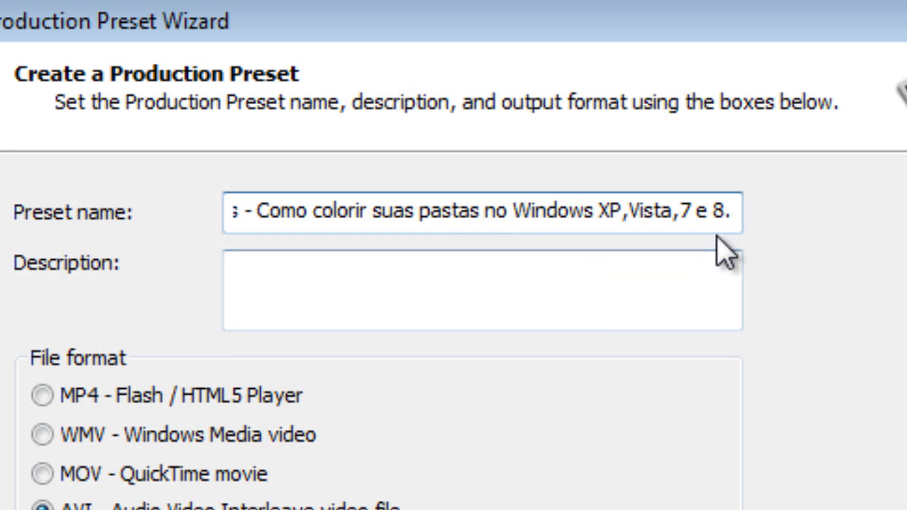
key(BackSpace)
click(667, 284)
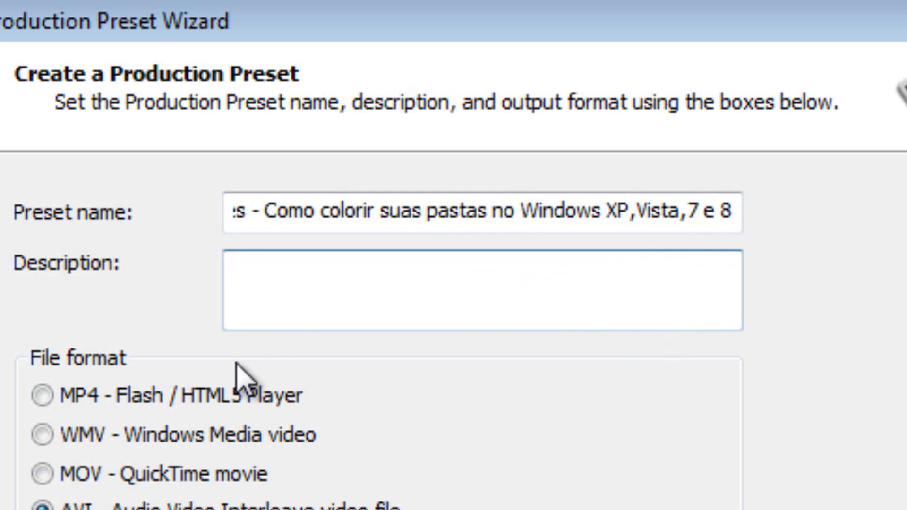
- Choose WMV - Windows Media video as the preset's file format and accept the default encoding settings
click(43, 435)
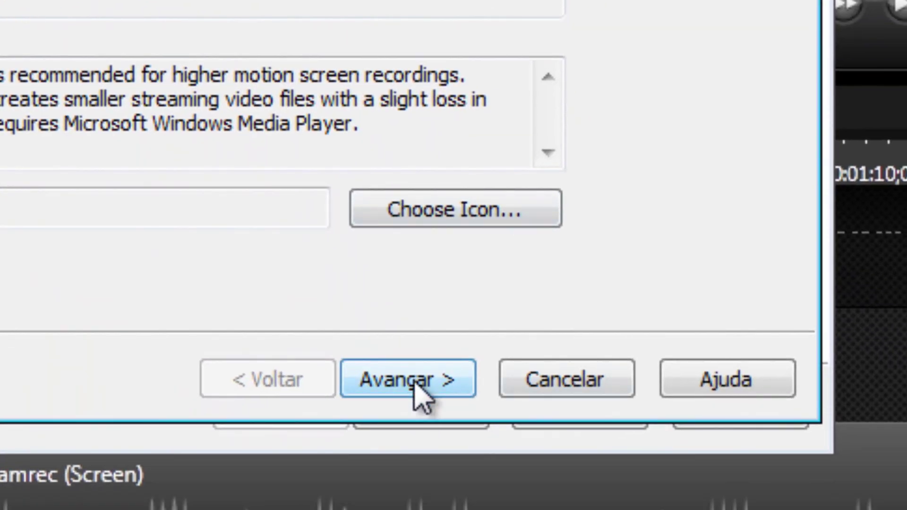
click(421, 394)
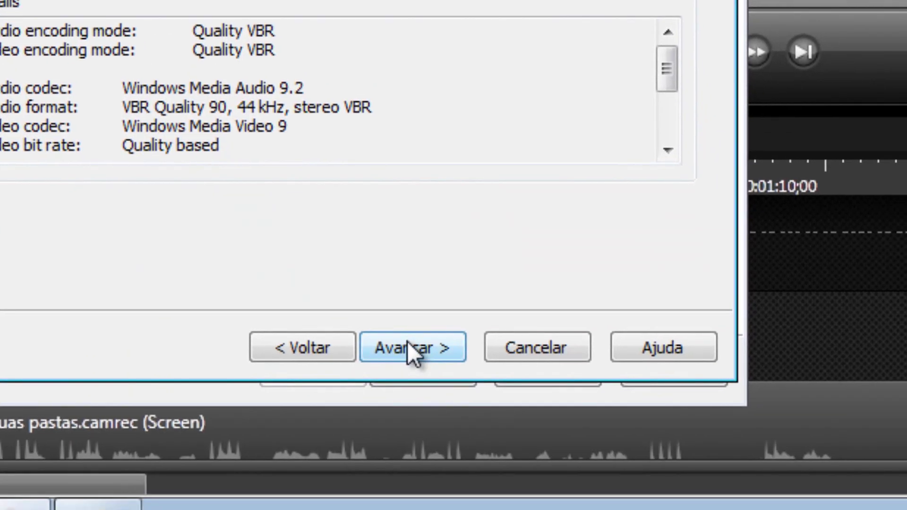
click(507, 509)
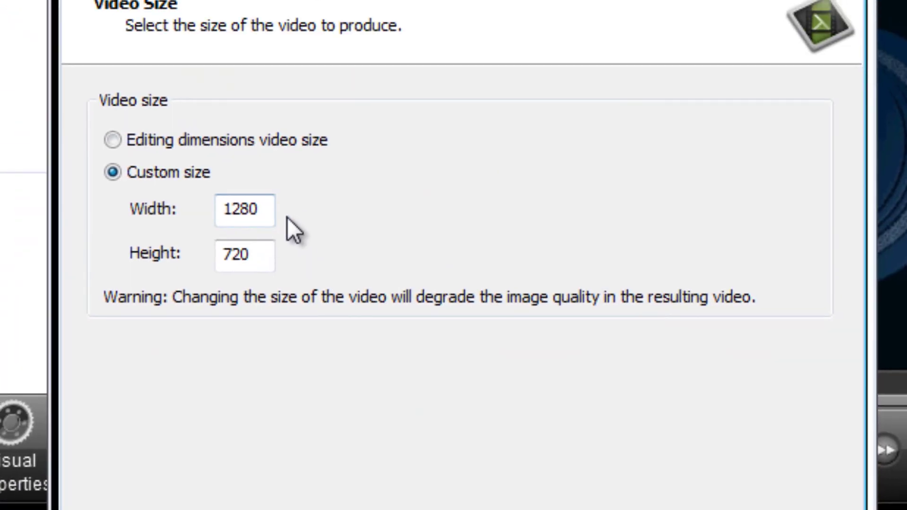
- Set the preset's custom video size to 1920 wide by 1080 high and continue to the video options
drag(267, 209, 172, 214)
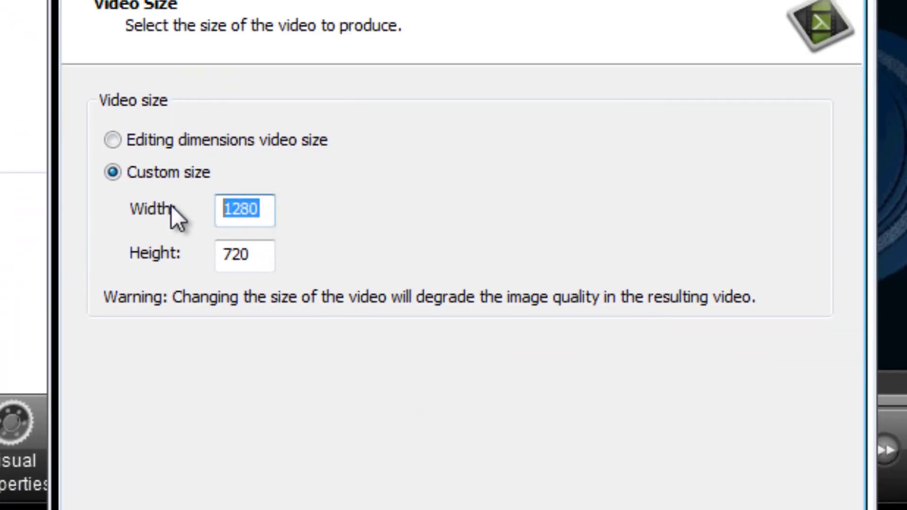
text(19)
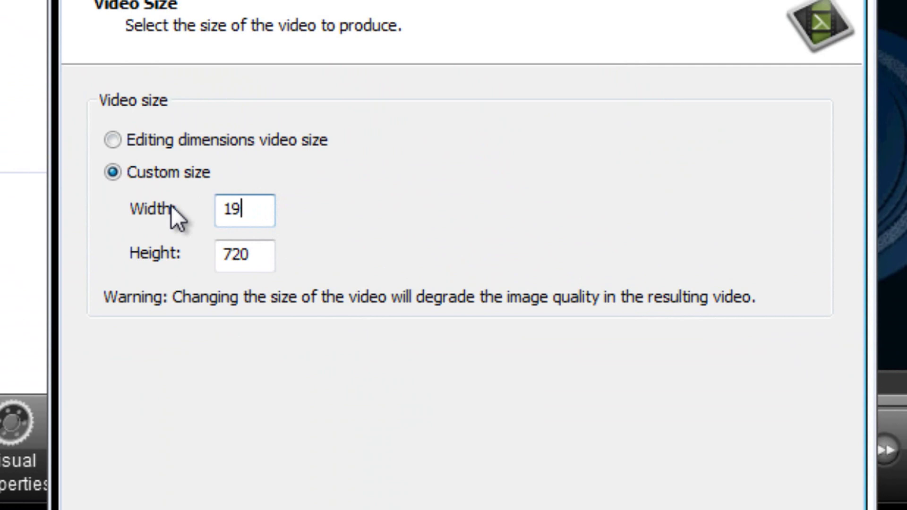
text(20)
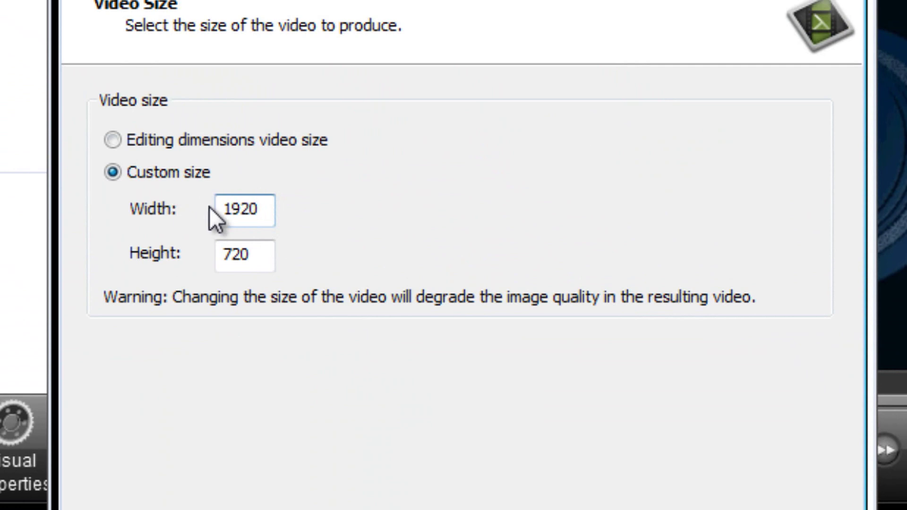
drag(266, 253, 183, 255)
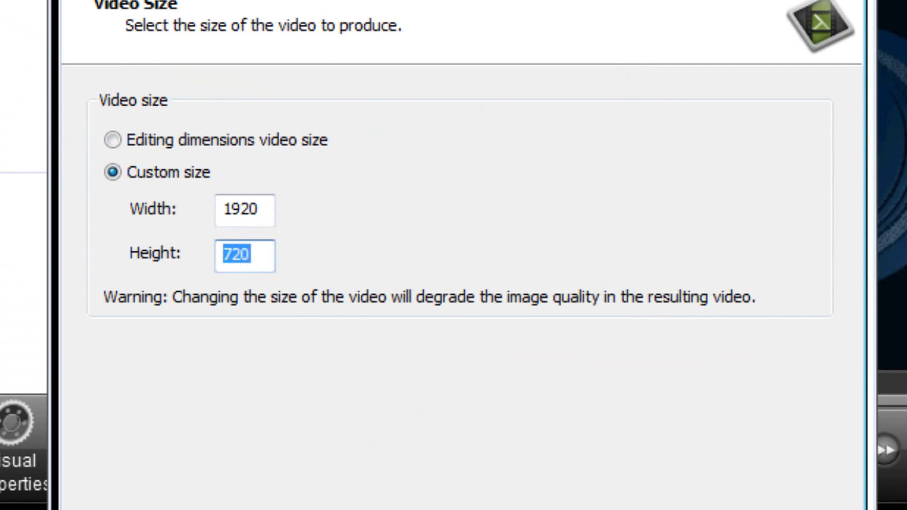
text(1080)
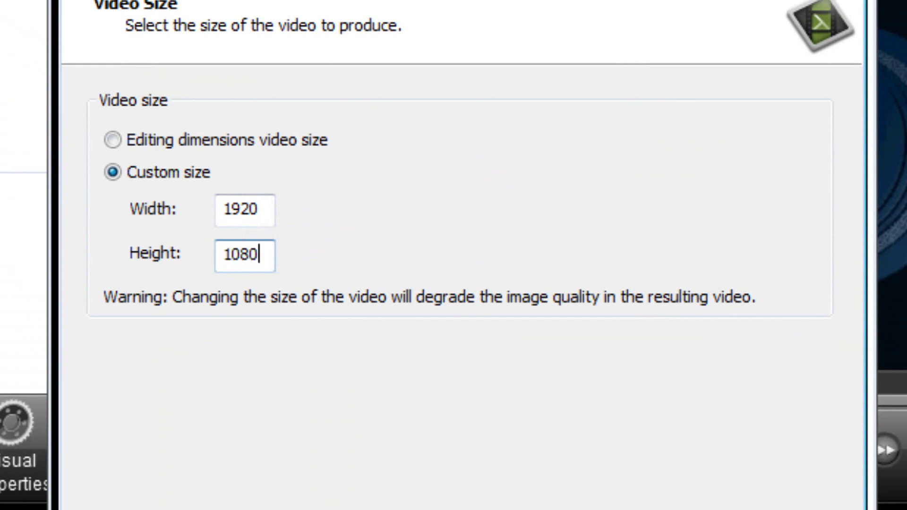
key(Return)
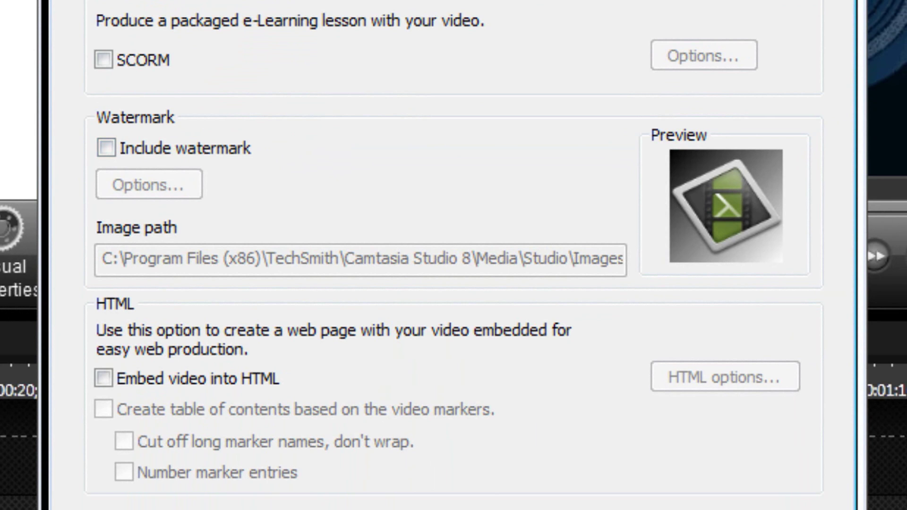
- Include the default watermark in the preset, with the Emboss effect enabled and its depth set to 0
click(106, 147)
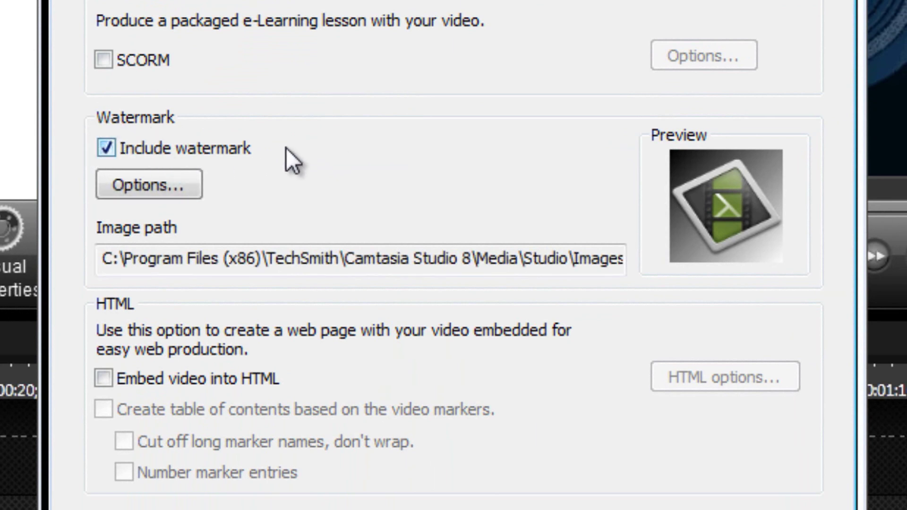
click(156, 186)
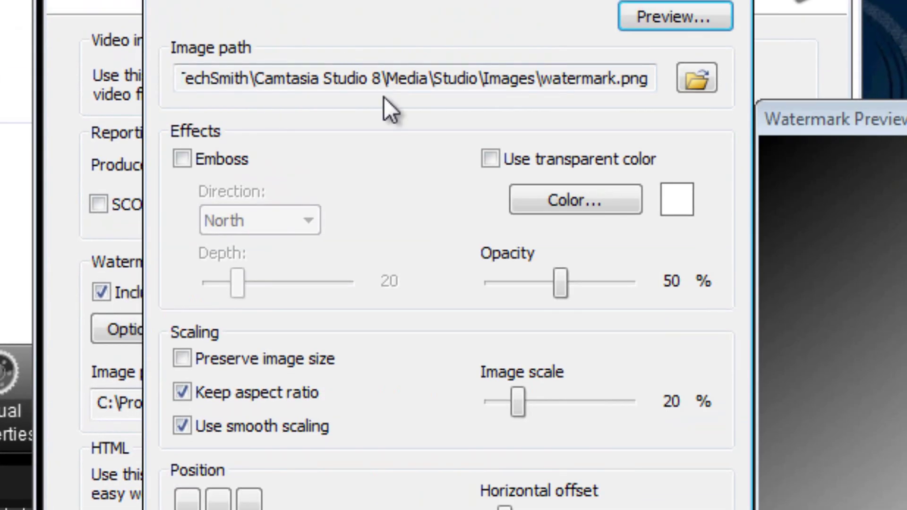
click(197, 157)
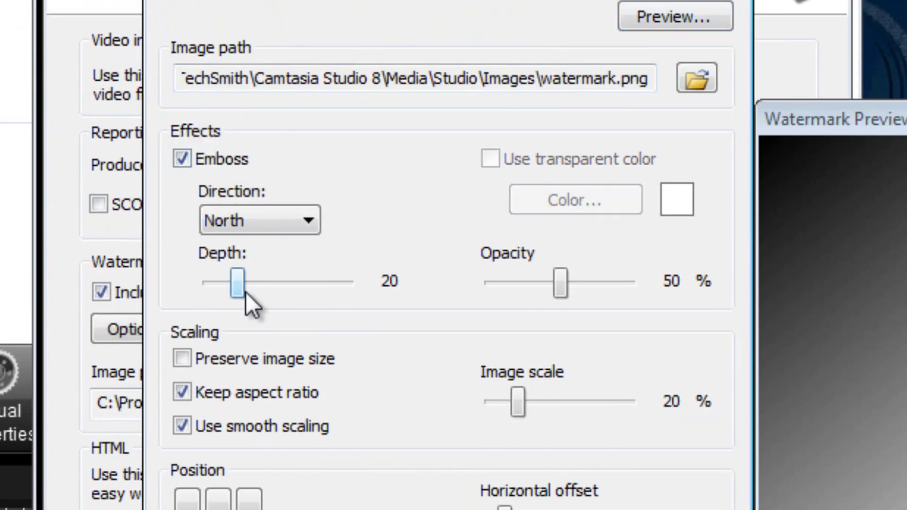
drag(246, 292, 148, 302)
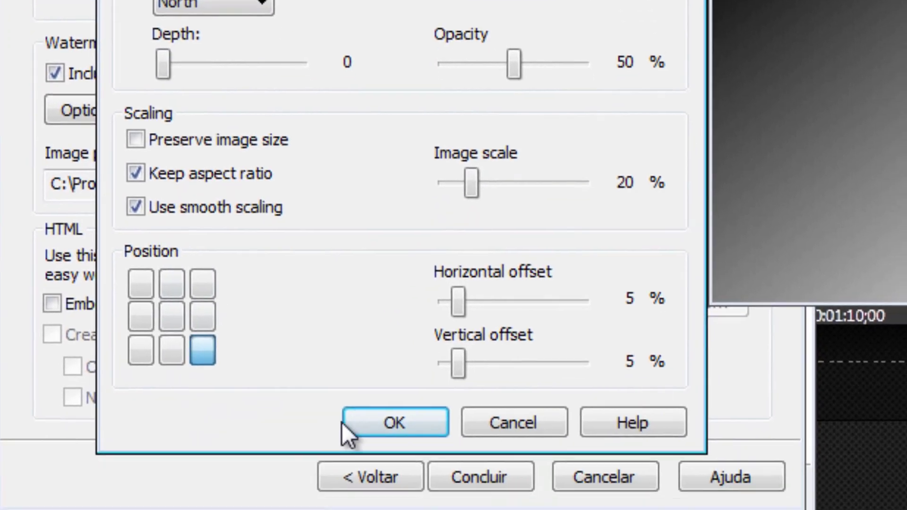
click(403, 426)
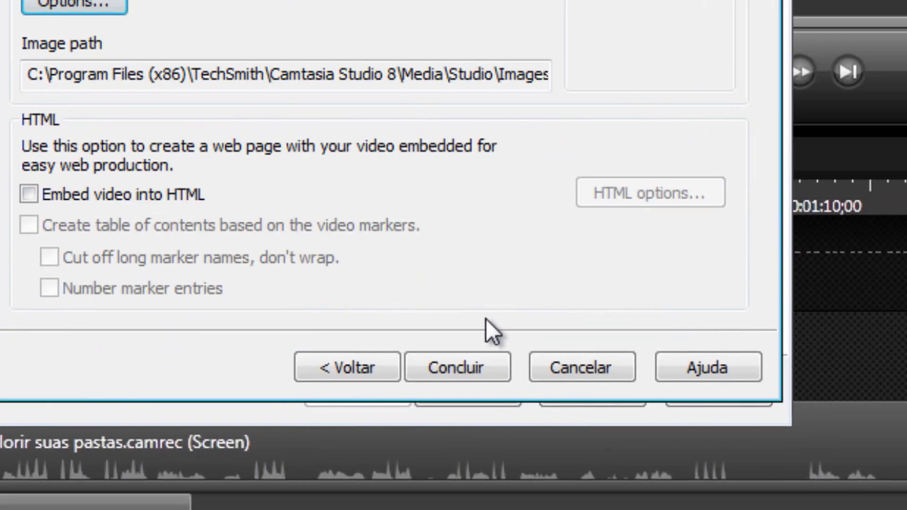
- Finish the new preset and select "Video Aula - Softwares - Como colorir suas pastas no Windows XP,Vista,7 e 8" for the production
click(475, 362)
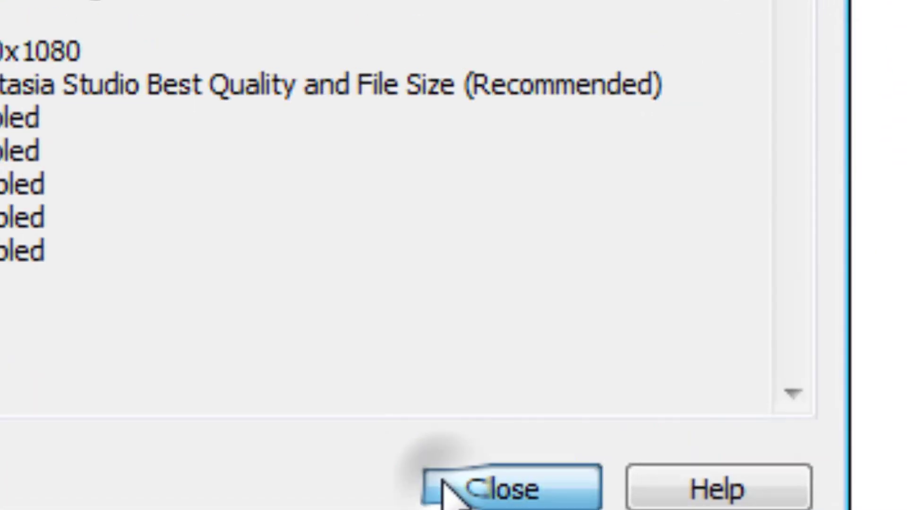
click(447, 491)
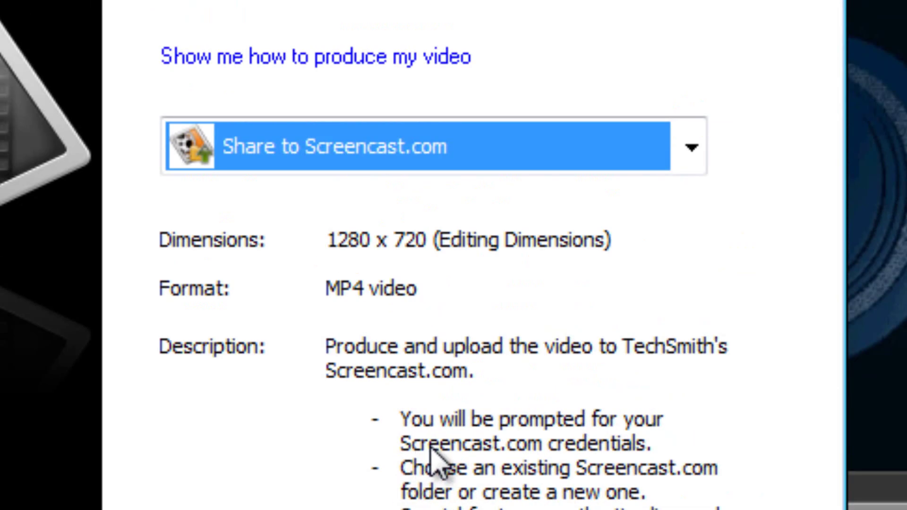
click(705, 166)
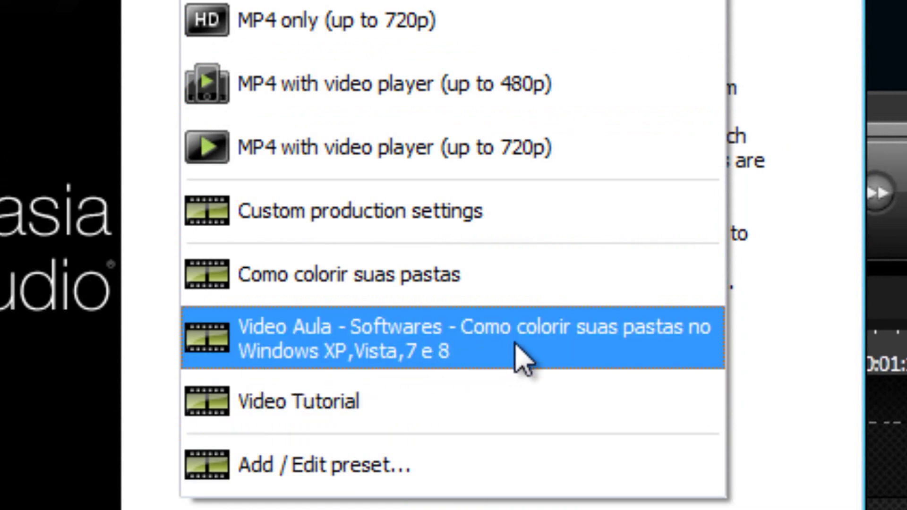
click(524, 362)
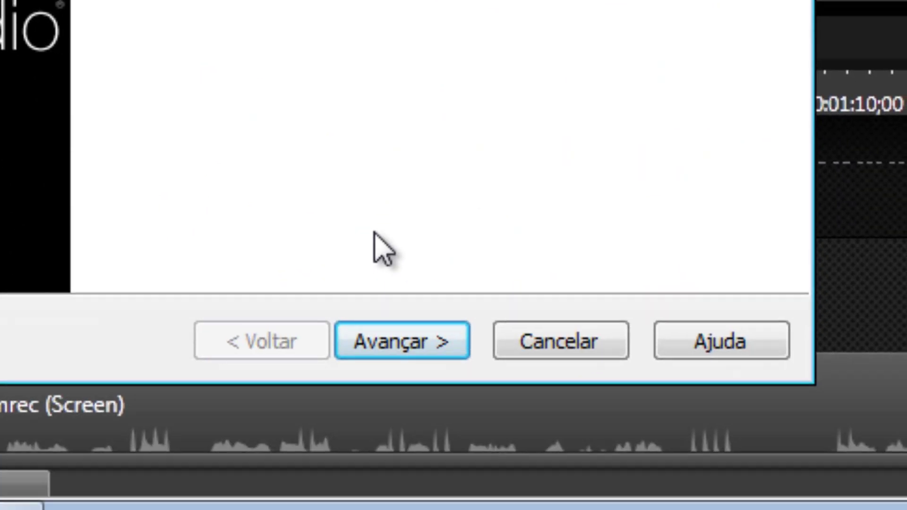
click(393, 341)
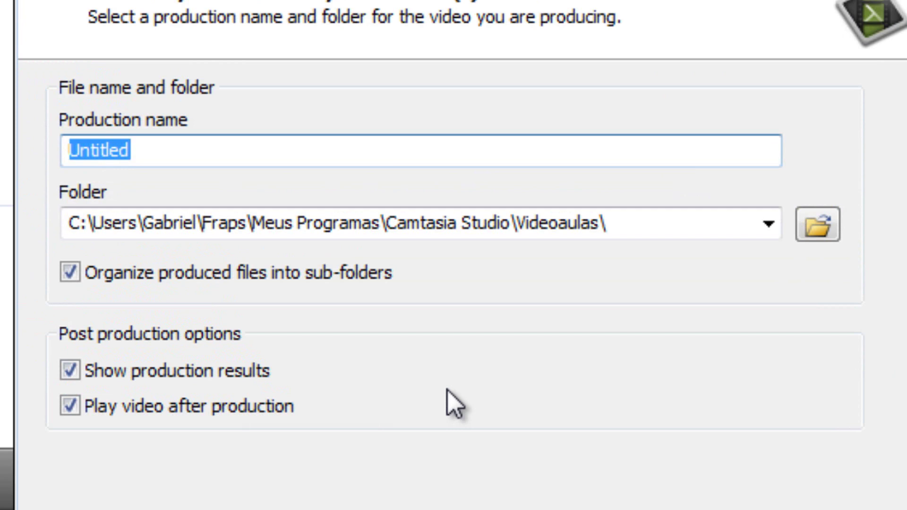
- Name the production "Video Aula - Softwares - Como colorir suas pastas no Windows XP,Vista,7 e 8" and keep the Videoaulas folder as its destination
text(Video )
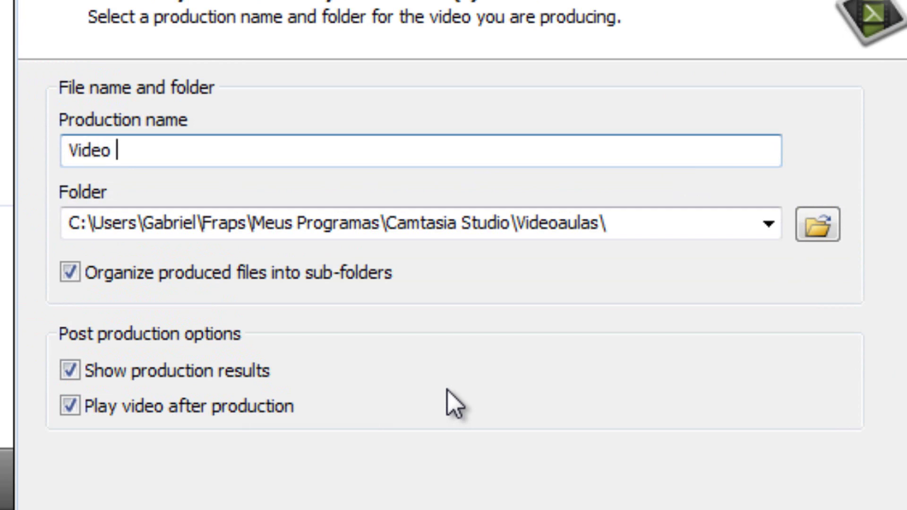
text(AUla)
key(BackSpace)
key(BackSpace)
key(BackSpace)
key(BackSpace)
text(a)
key(BackSpace)
text(ula)
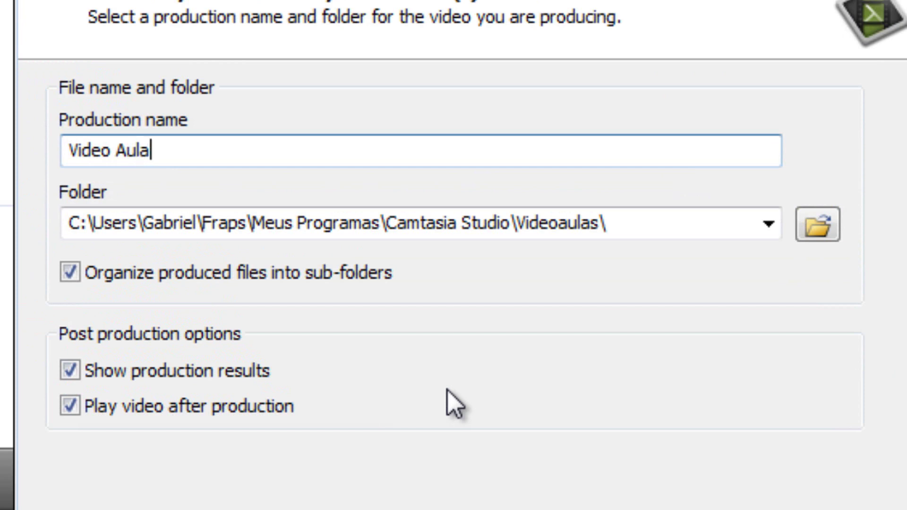
text( - So)
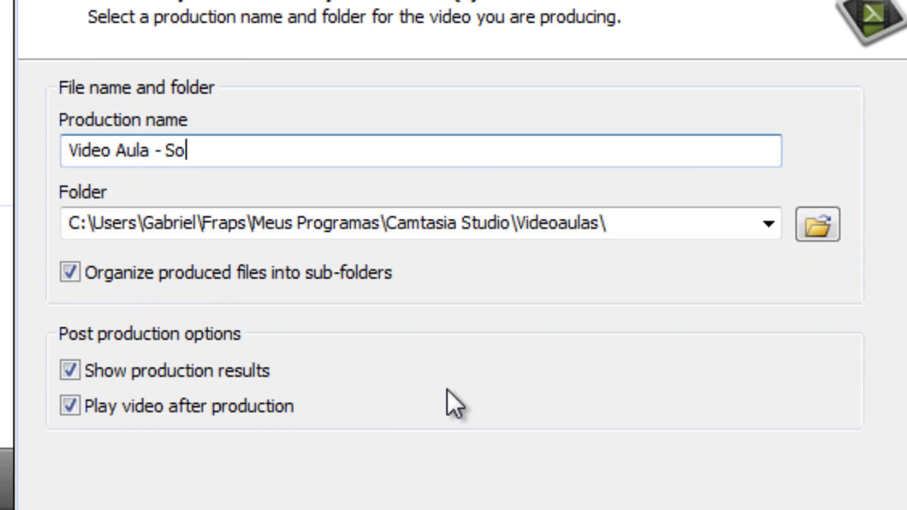
text(ftwares -)
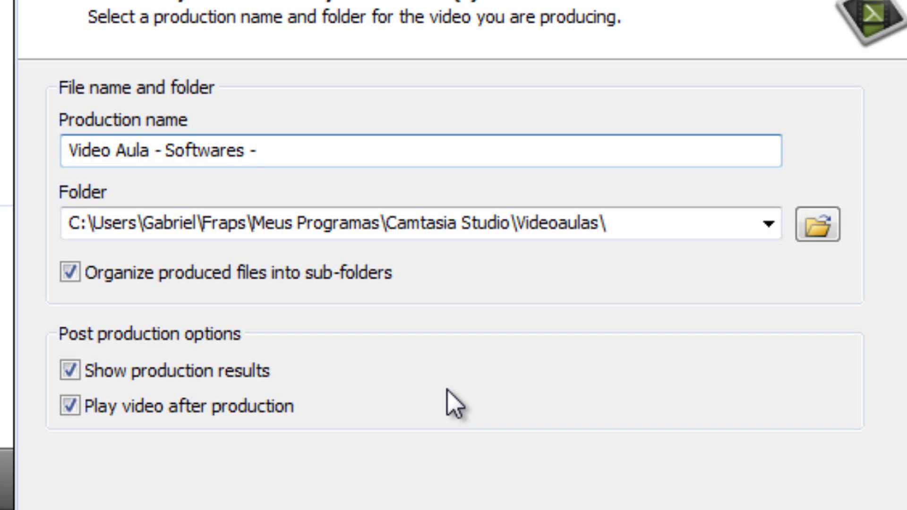
text(Como co)
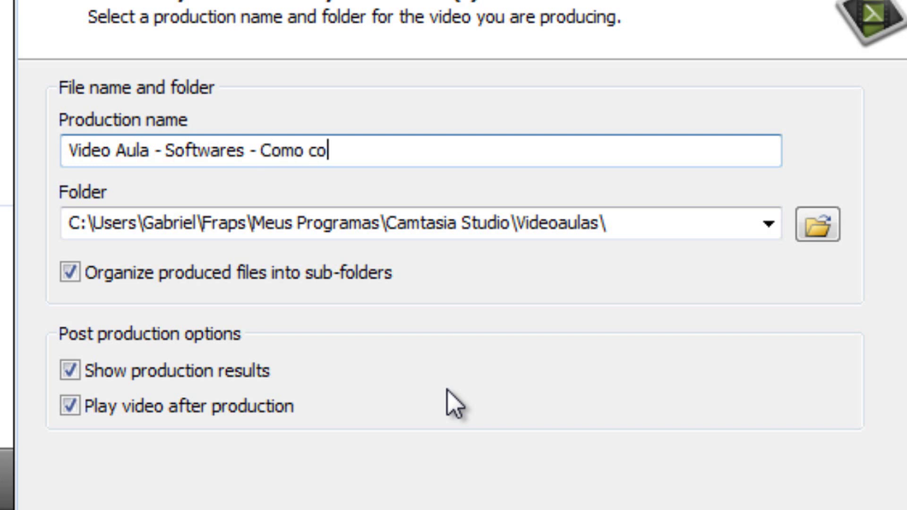
text(lorir suas )
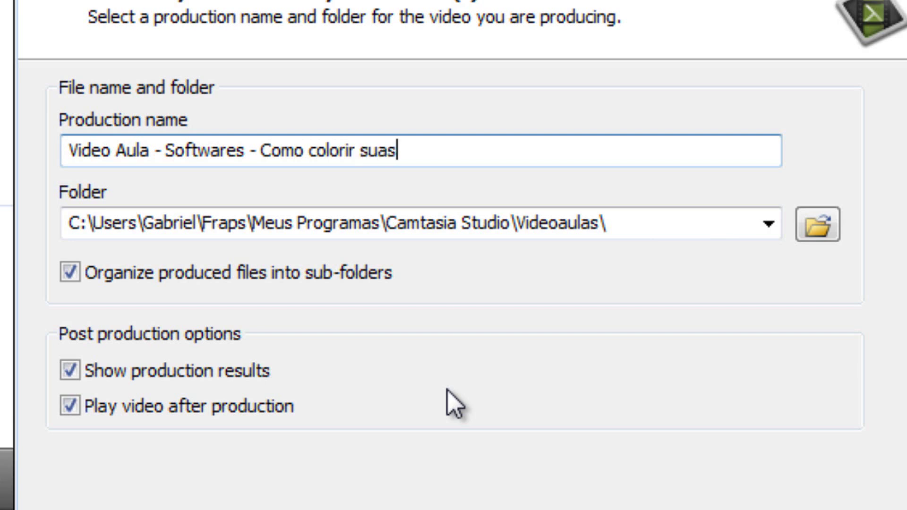
text(pastas)
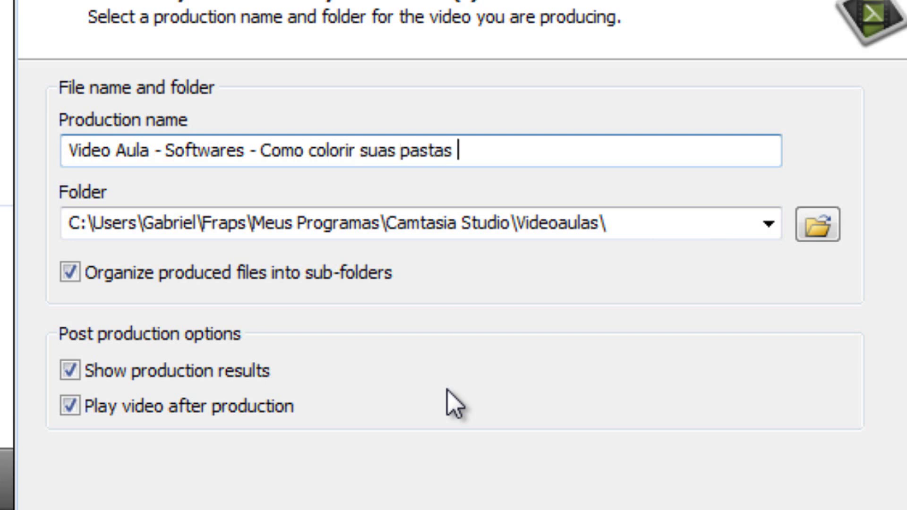
text( no Wi)
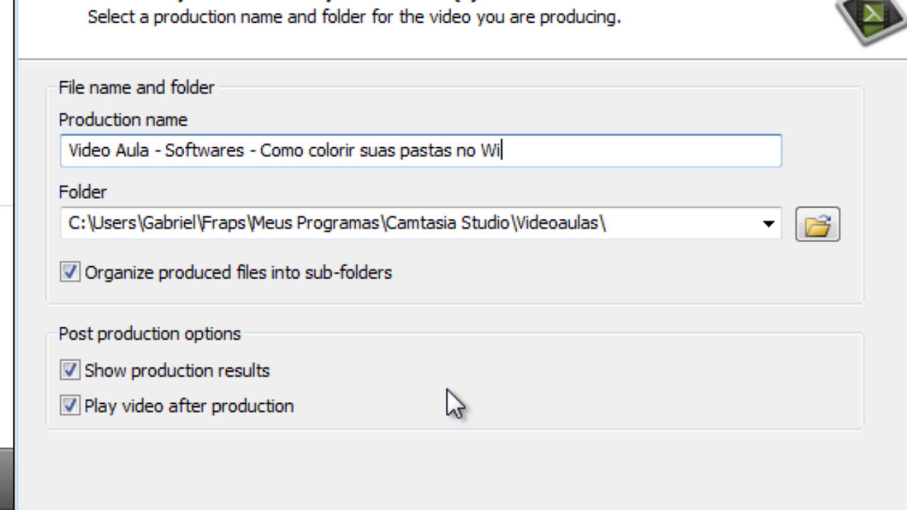
text(ndows XP)
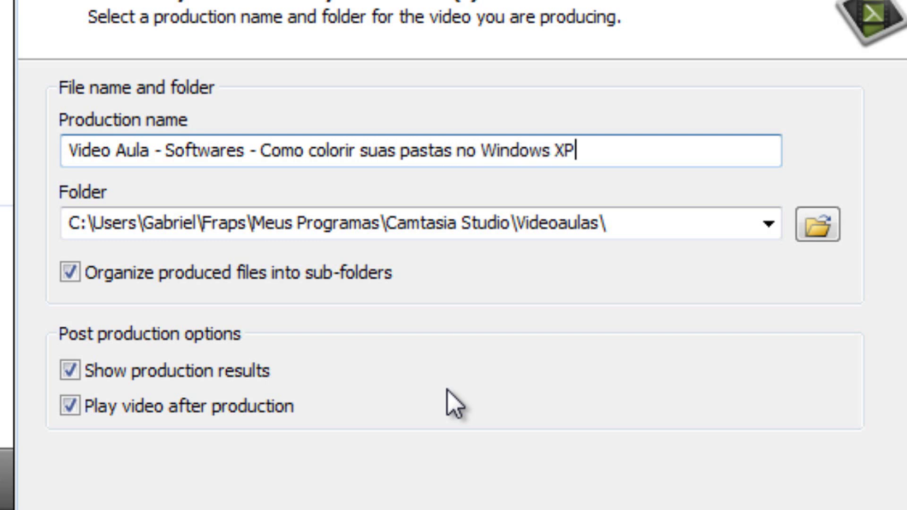
text(,Vista)
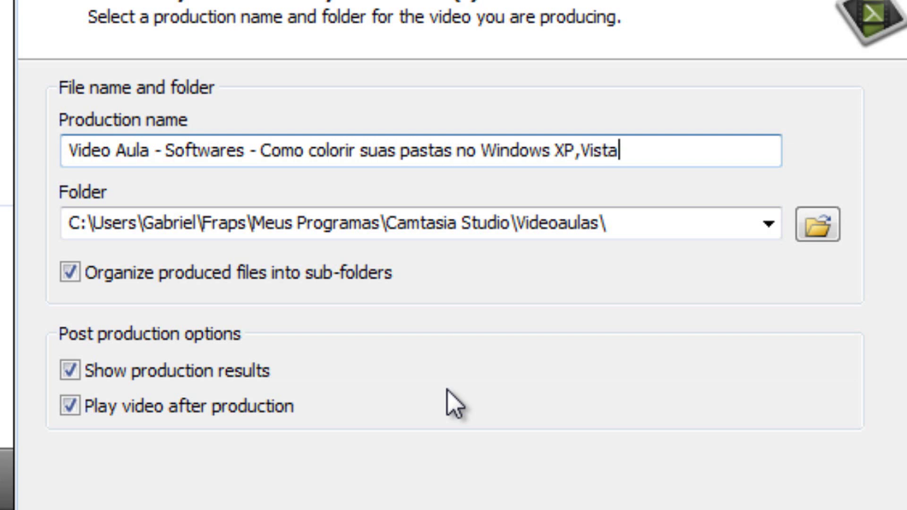
text(,7 e 8)
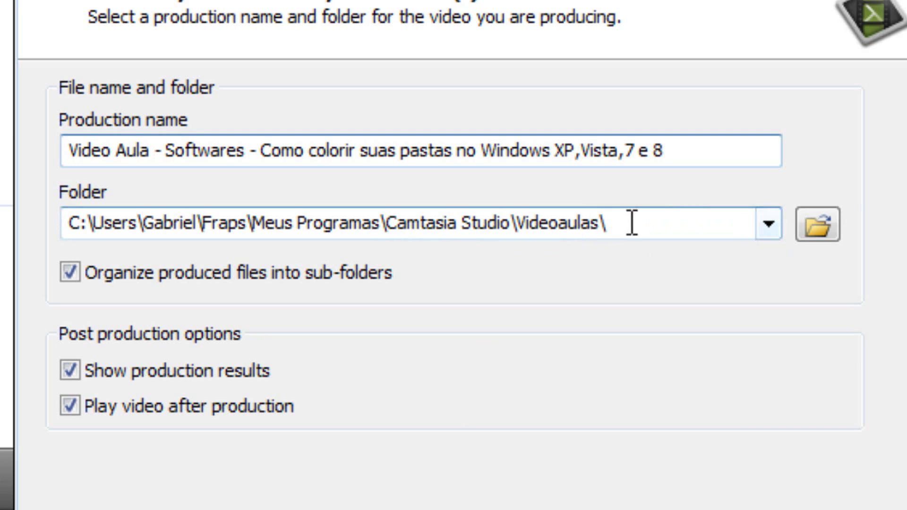
click(804, 226)
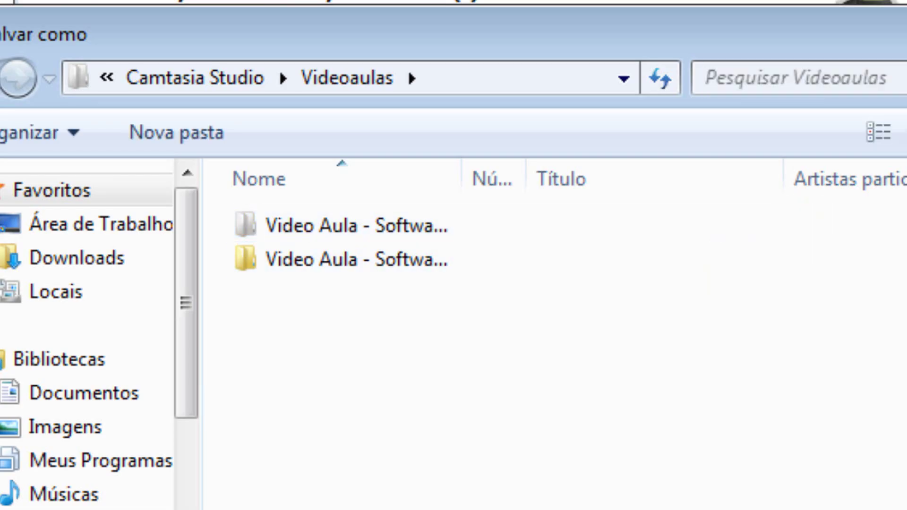
key(Escape)
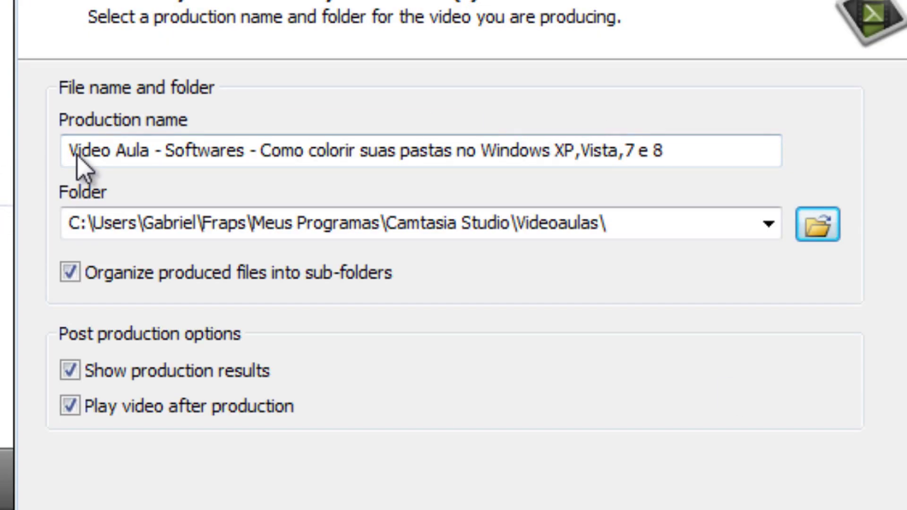
drag(92, 151, 250, 151)
drag(321, 151, 612, 253)
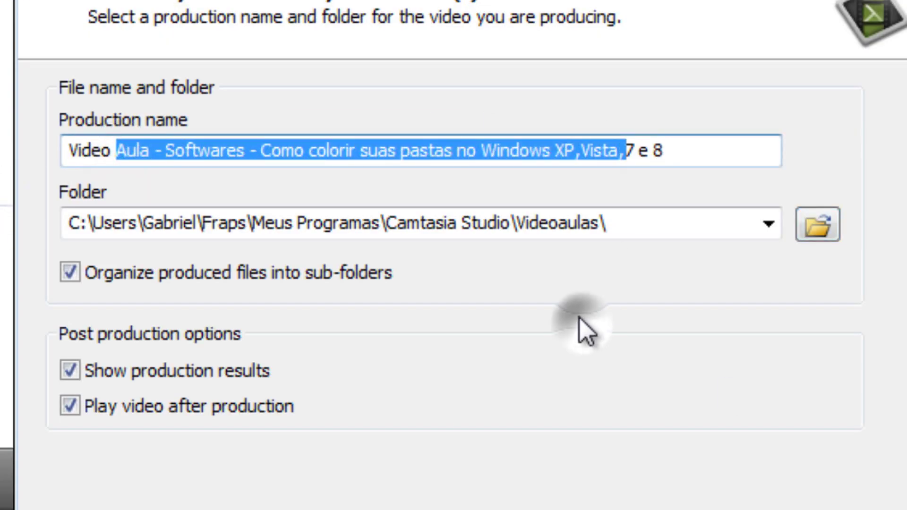
click(645, 164)
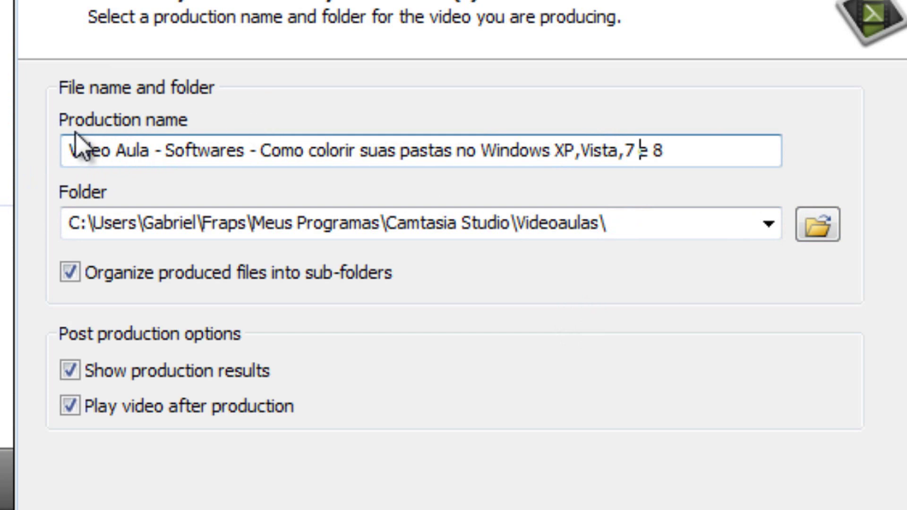
drag(66, 148, 591, 203)
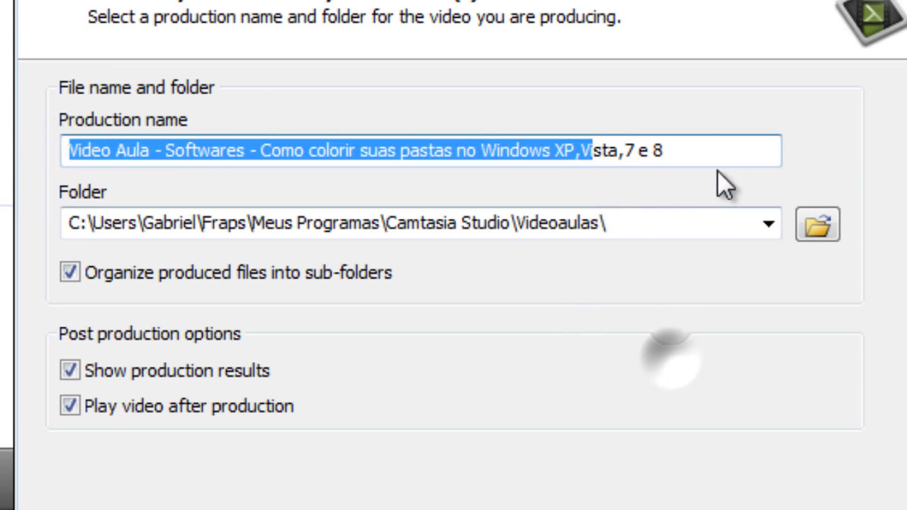
drag(716, 151, 16, 162)
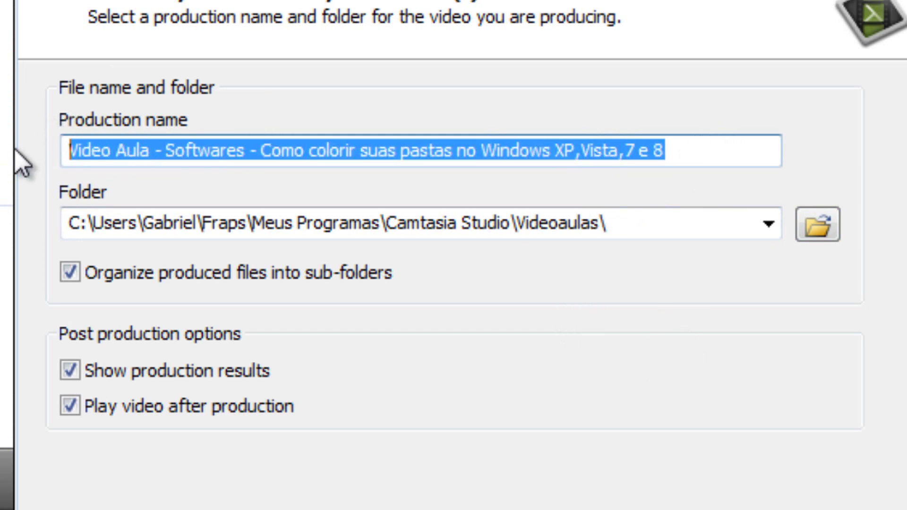
click(71, 144)
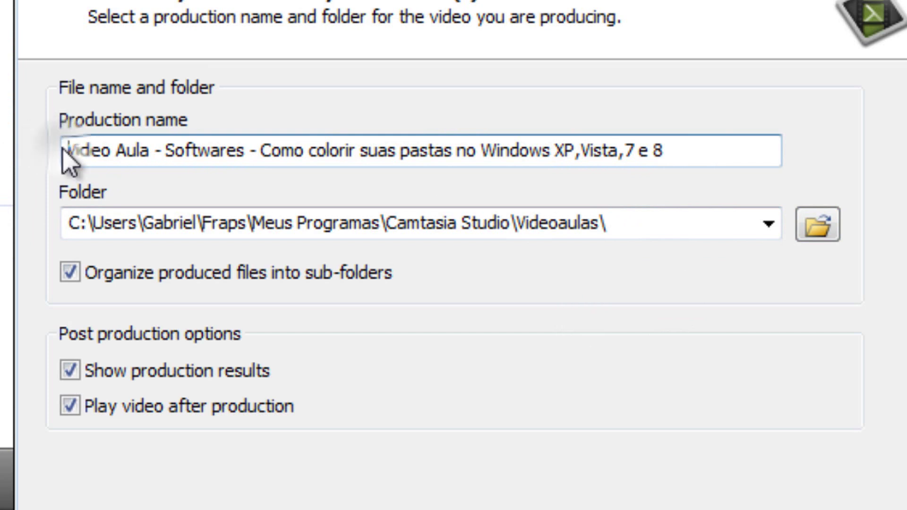
click(72, 149)
click(70, 150)
drag(69, 150, 685, 106)
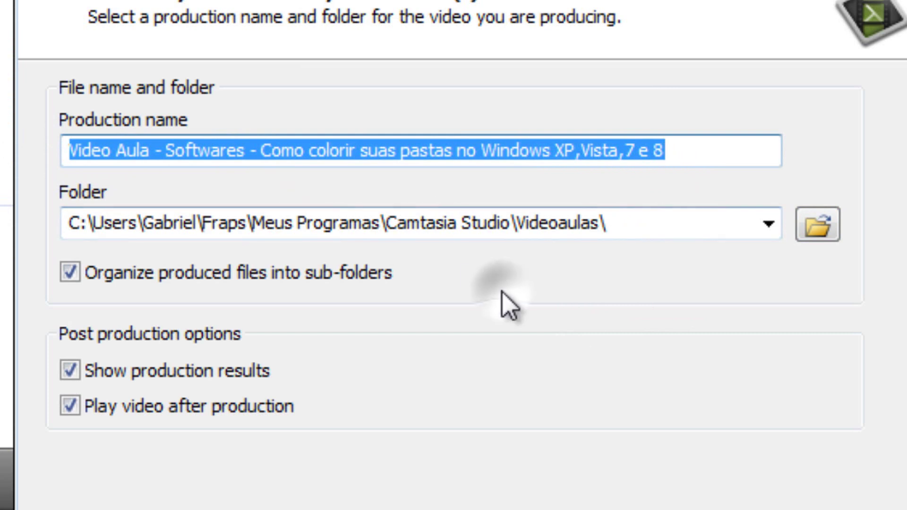
- Finish the production setup and start rendering the video
click(673, 270)
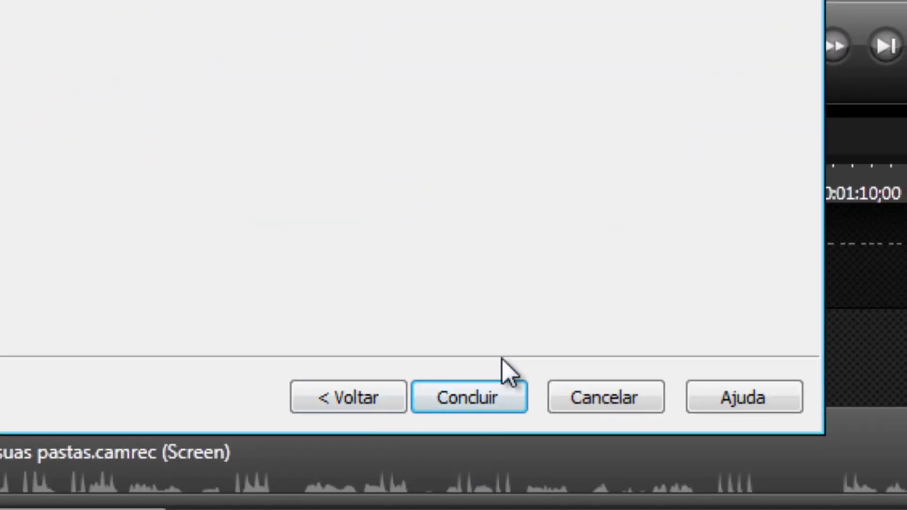
click(473, 406)
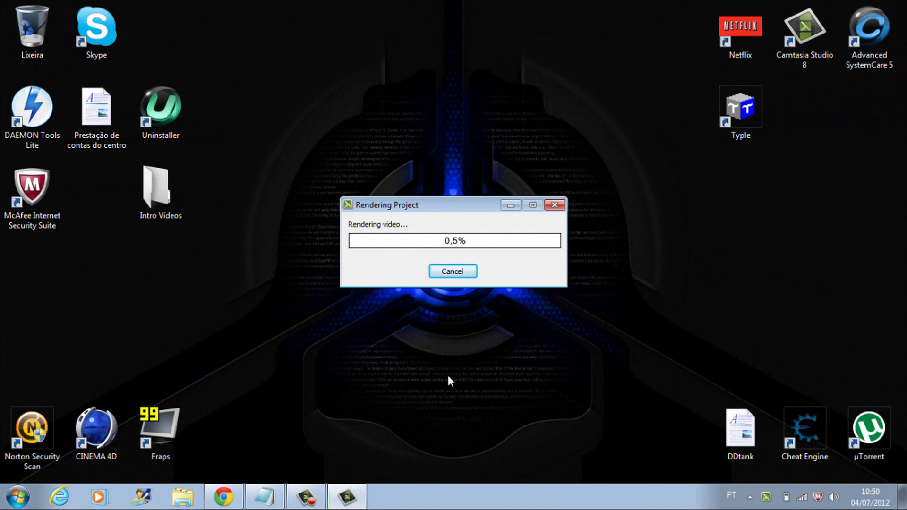
click(306, 497)
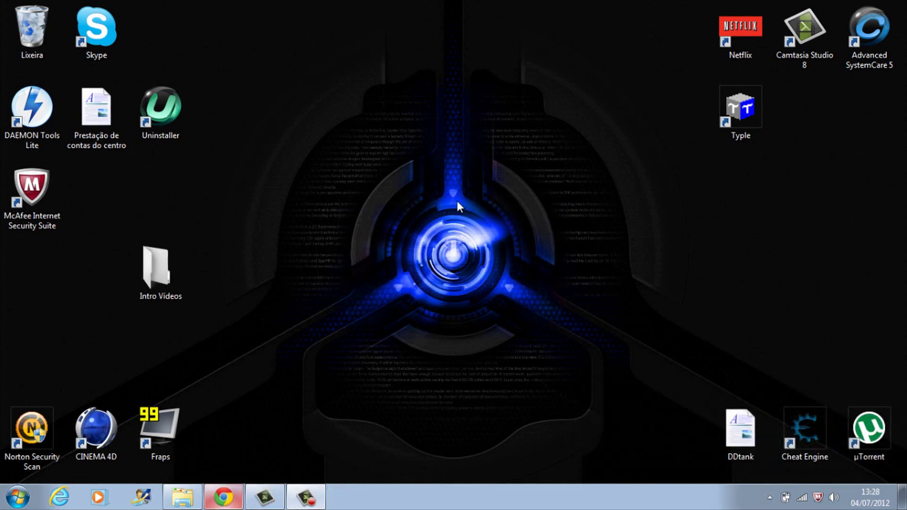
drag(302, 59, 598, 423)
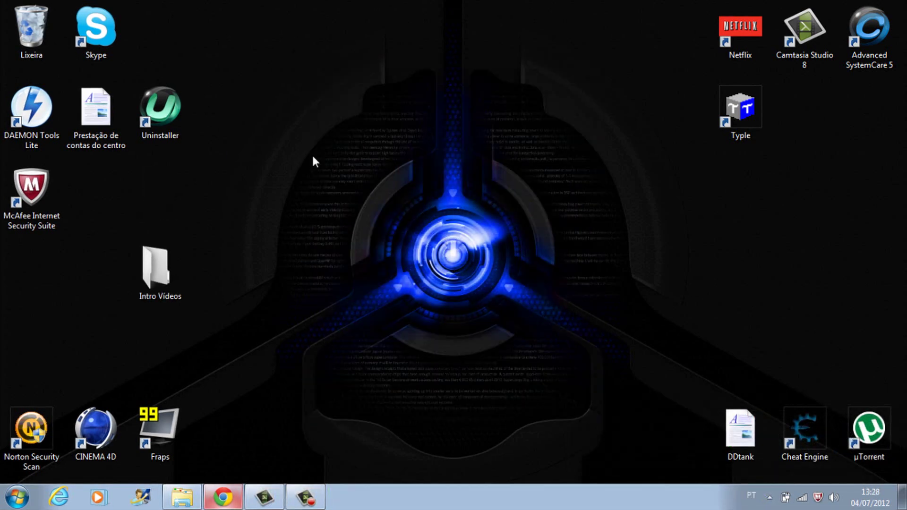
drag(291, 113, 638, 429)
drag(257, 90, 633, 384)
- Switch to Windows Explorer and open the "Video Aula - Softwares - Como colorir suas pastas no" production folder inside Videoaulas
click(182, 498)
click(312, 187)
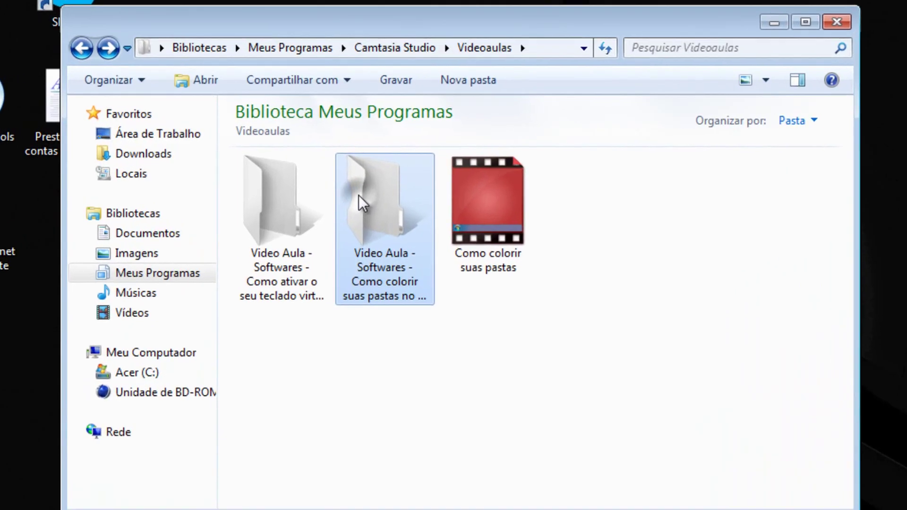
double_click(359, 195)
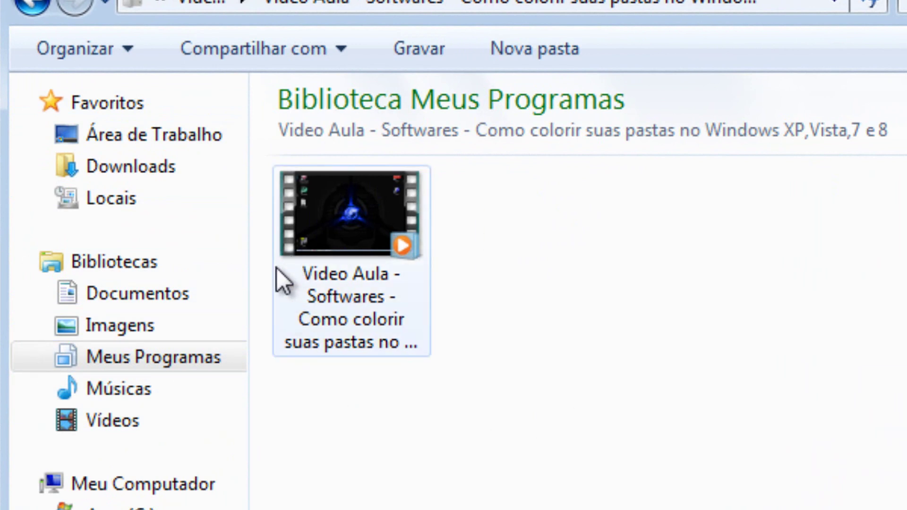
drag(277, 268, 423, 348)
click(550, 228)
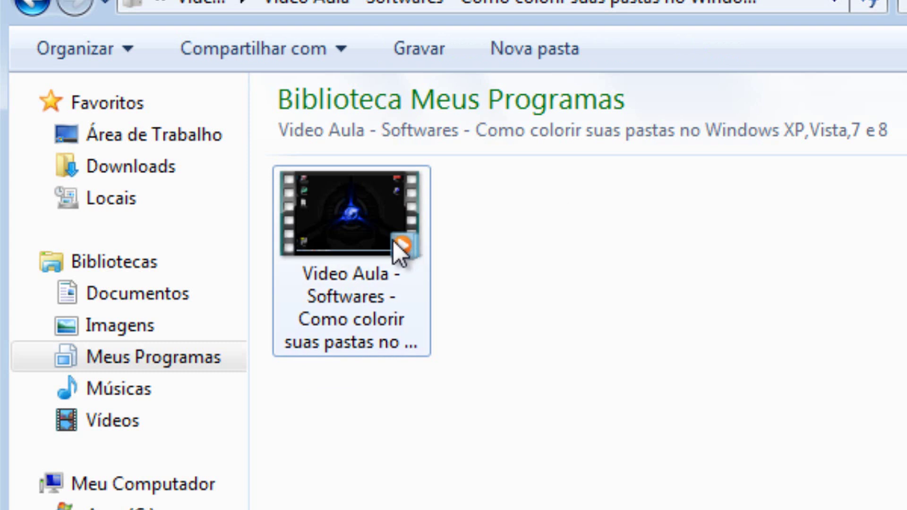
click(521, 226)
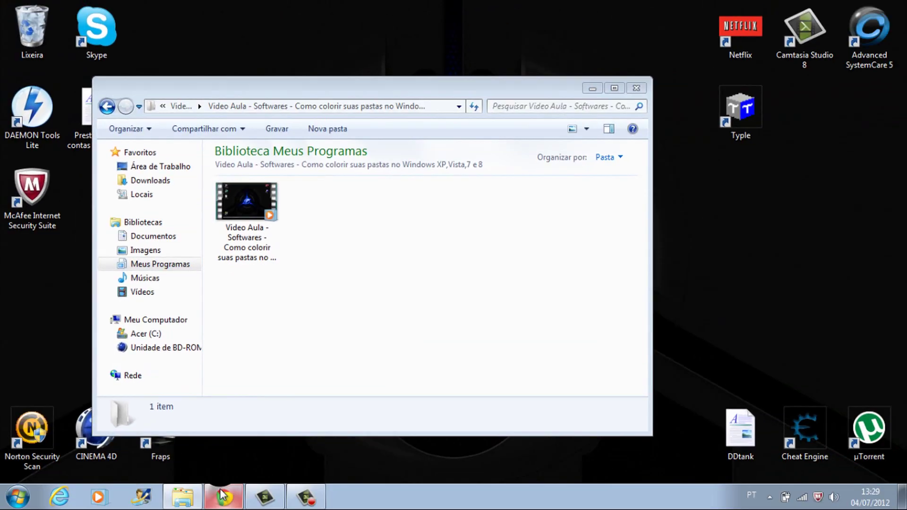
- Switch to YouTube in Chrome and start uploading the produced "Video Aula - Softwares - Como colorir suas pastas no" video from its production folder
click(223, 497)
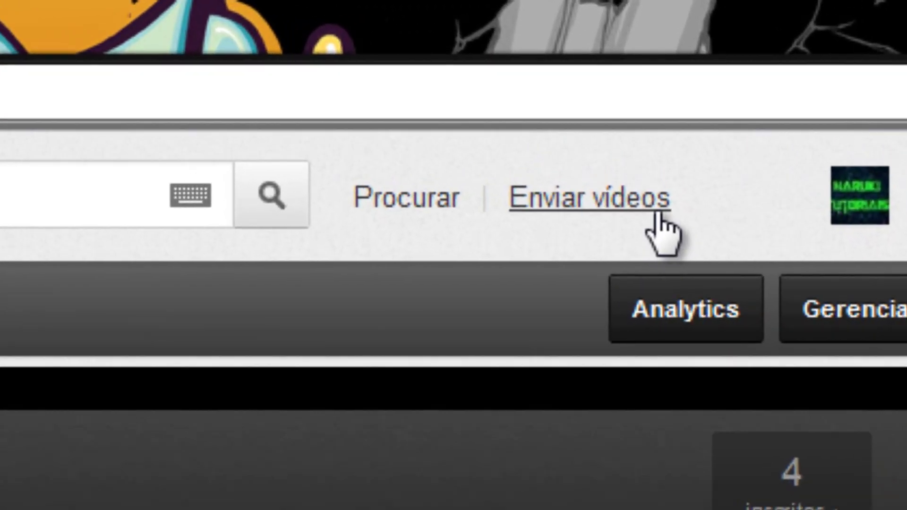
click(628, 64)
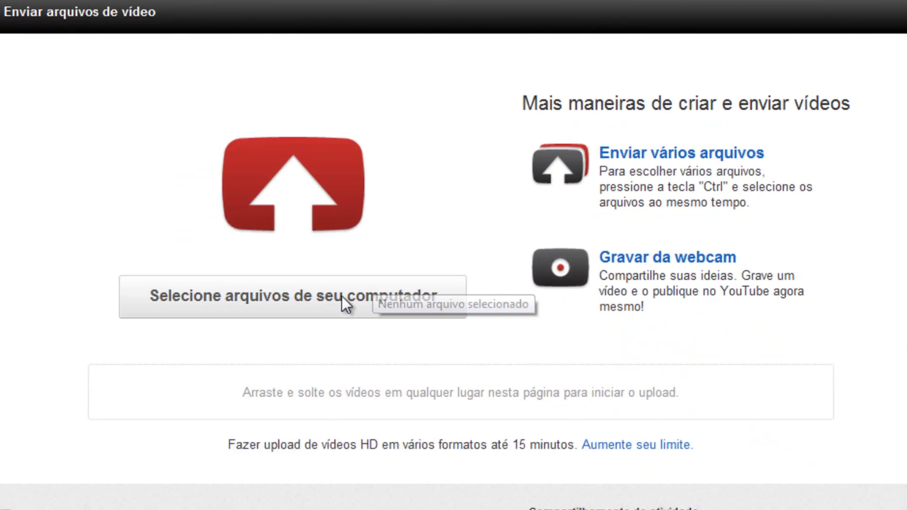
click(337, 299)
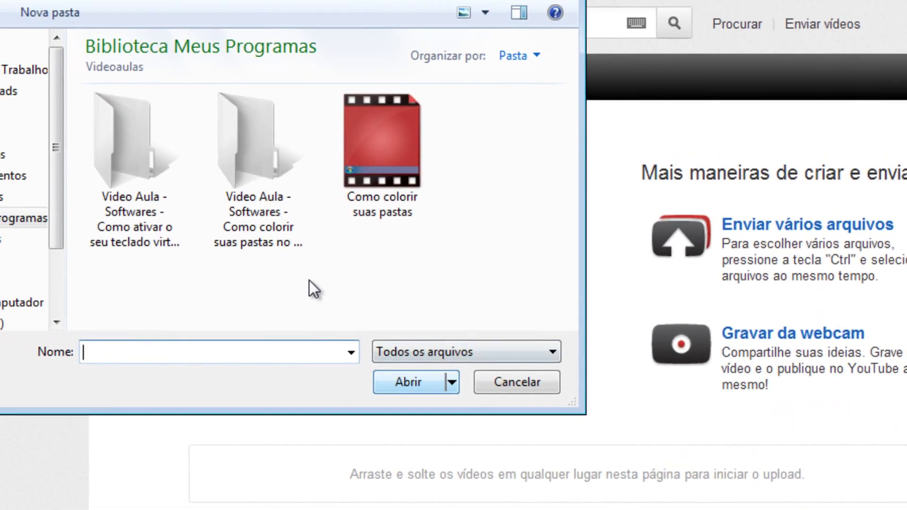
double_click(228, 159)
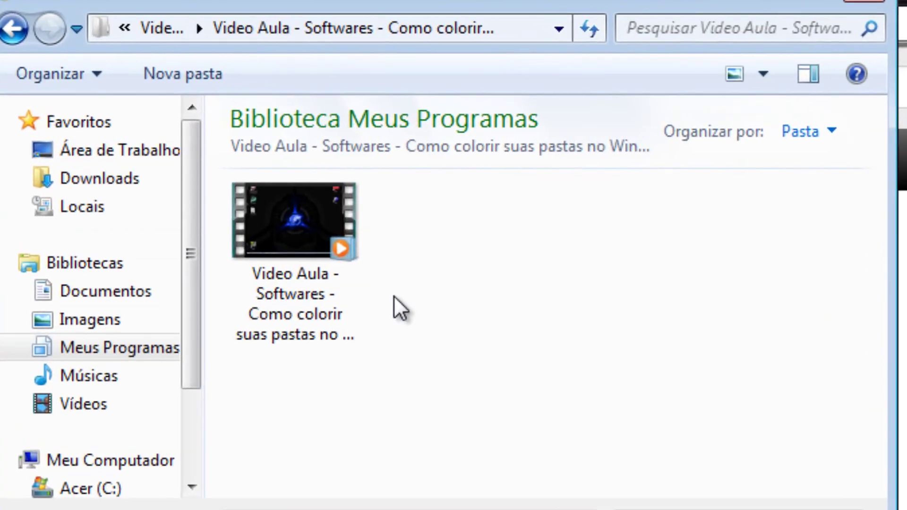
click(262, 215)
click(517, 479)
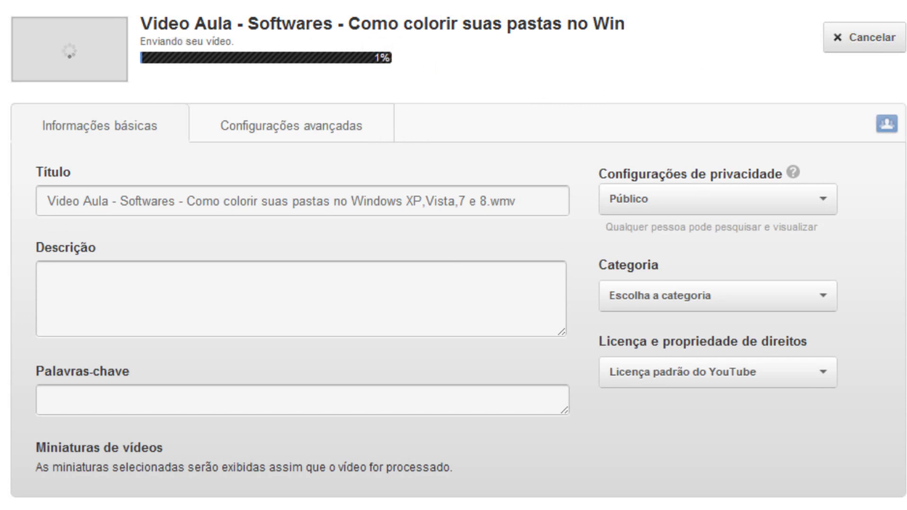
- Examine the upload's title, description and keyword fields, privacy and category options, and the advanced settings
scroll(453, 255, down, 4)
scroll(453, 255, up, 5)
scroll(454, 255, down, 4)
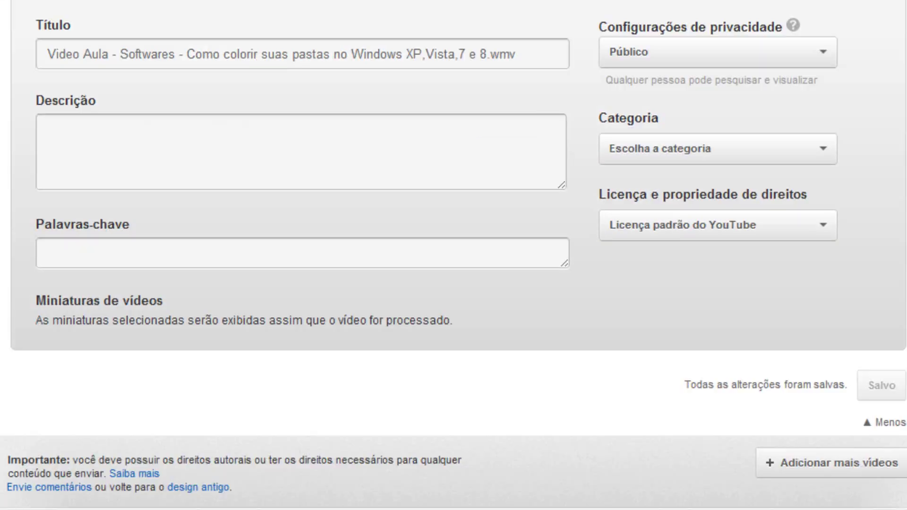
scroll(454, 255, up, 3)
click(409, 277)
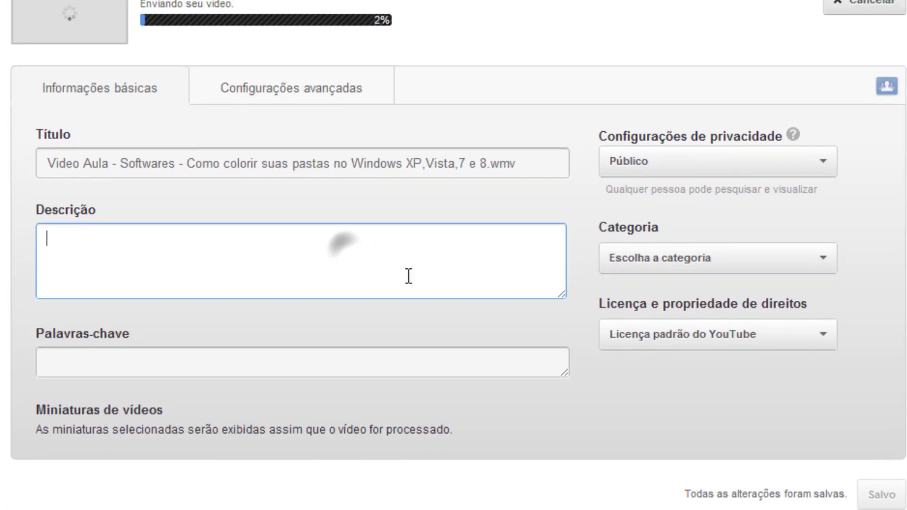
click(55, 364)
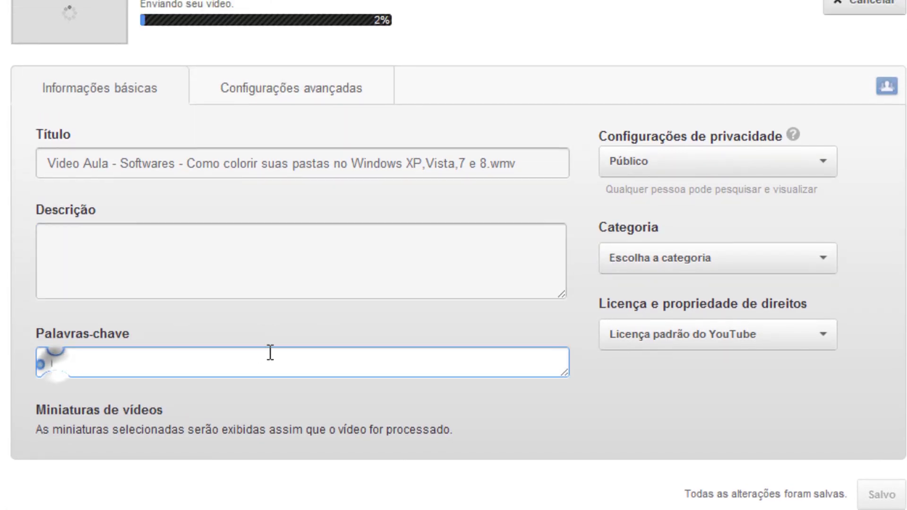
drag(61, 163, 241, 189)
click(279, 88)
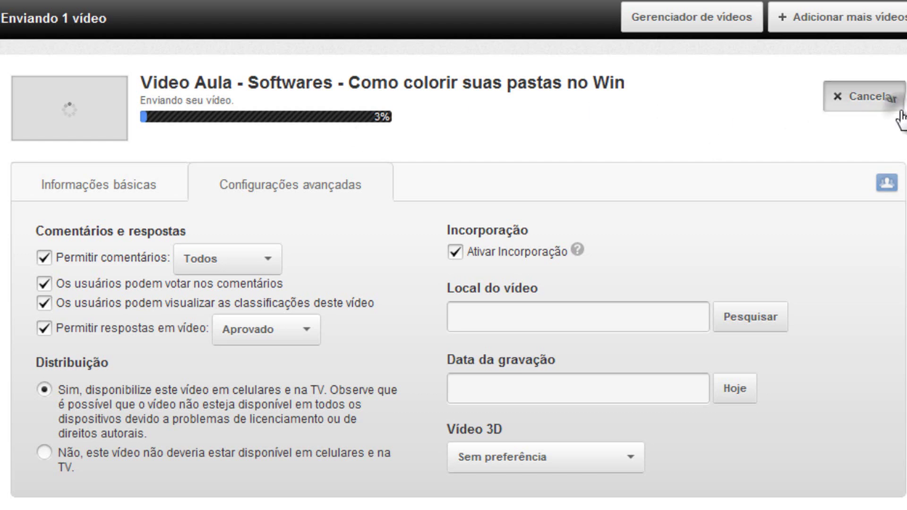
- Cancel the video upload in progress and dismiss the cancellation notice
click(871, 97)
click(487, 259)
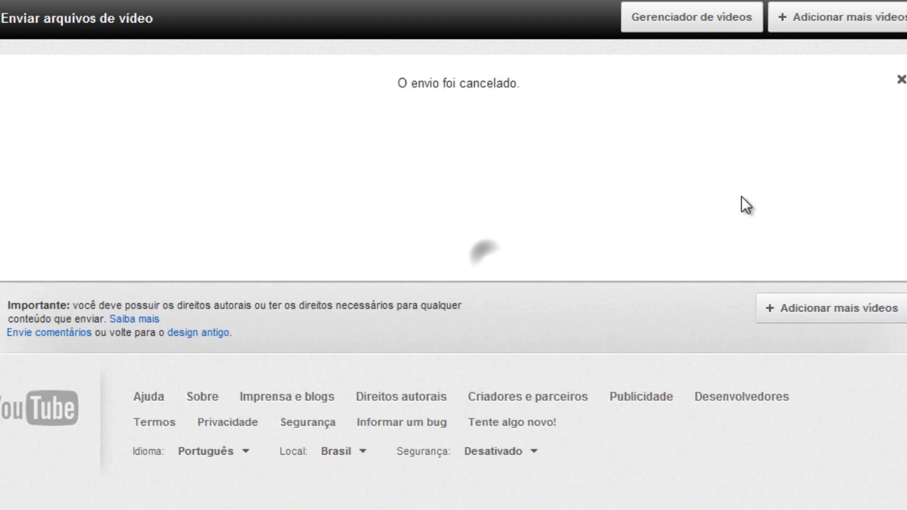
drag(742, 197, 85, 2)
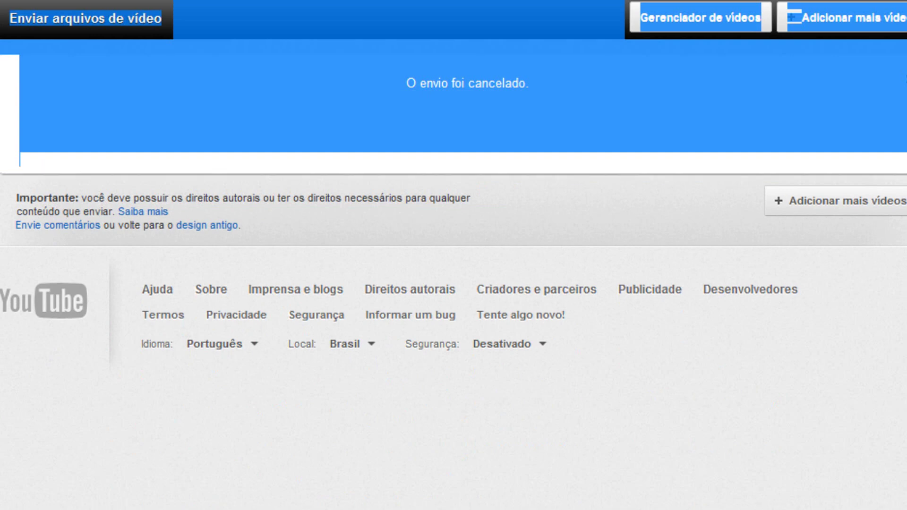
click(904, 84)
drag(903, 84, 549, 220)
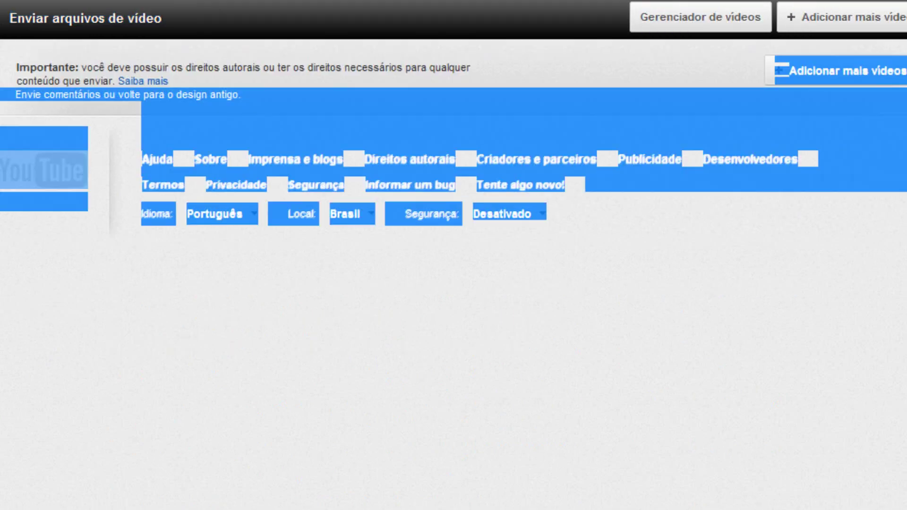
click(784, 263)
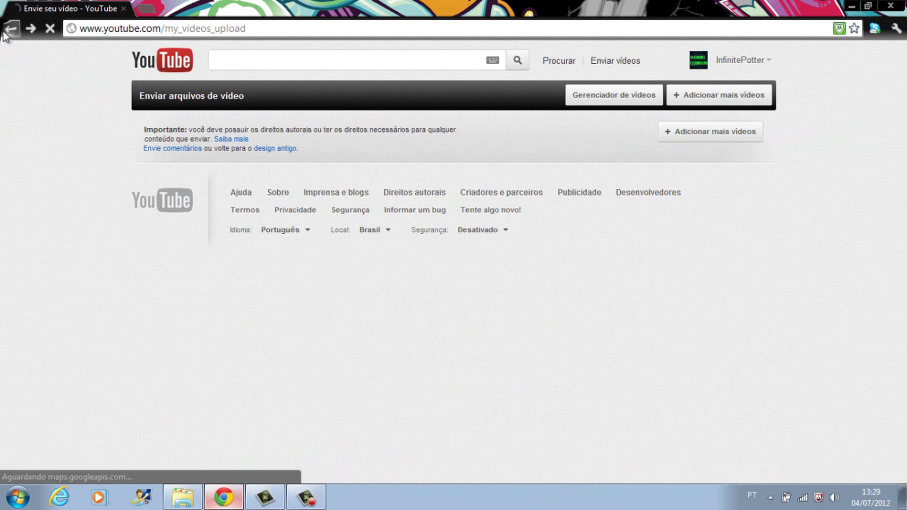
- Return to the YouTube channel page and look through its activity feed before minimizing the browser
click(5, 32)
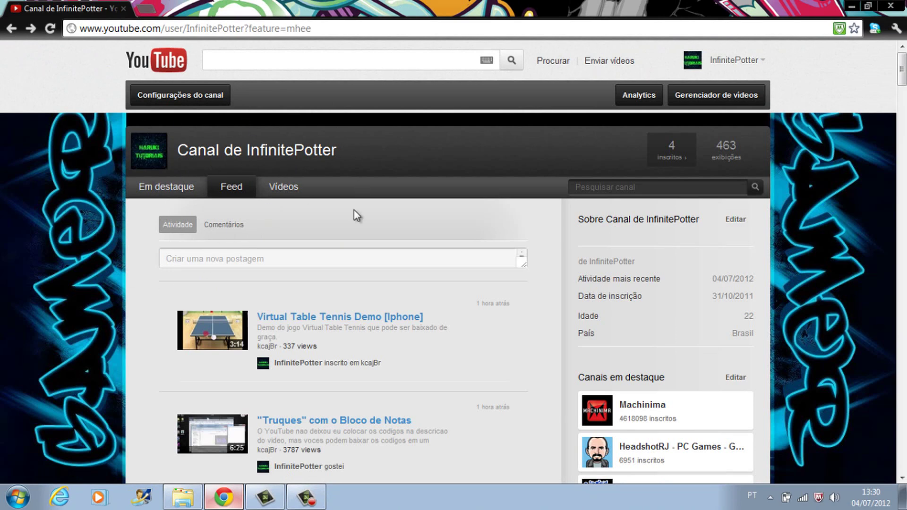
drag(902, 69, 891, 130)
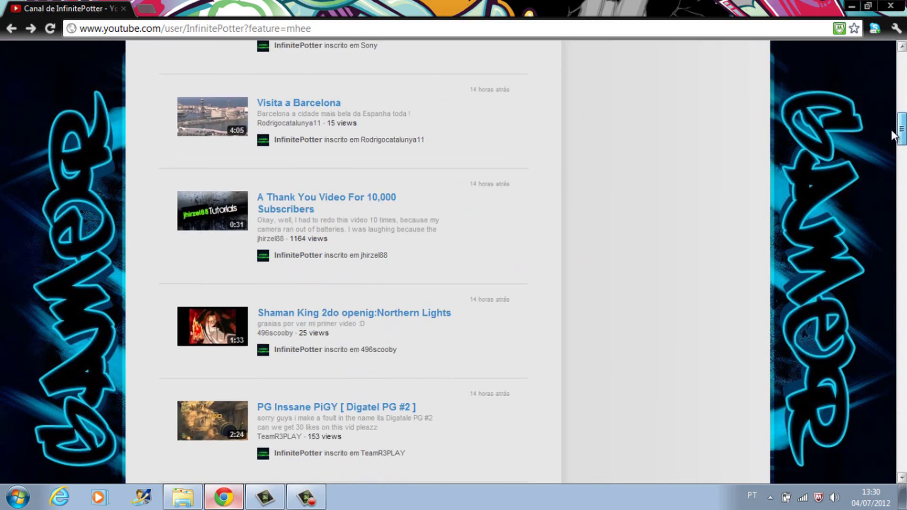
drag(890, 129, 889, 128)
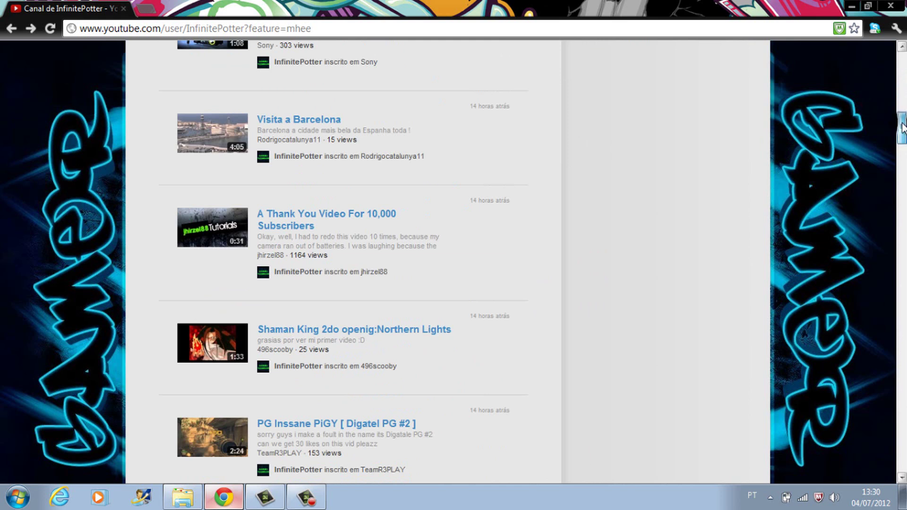
drag(902, 126, 901, 68)
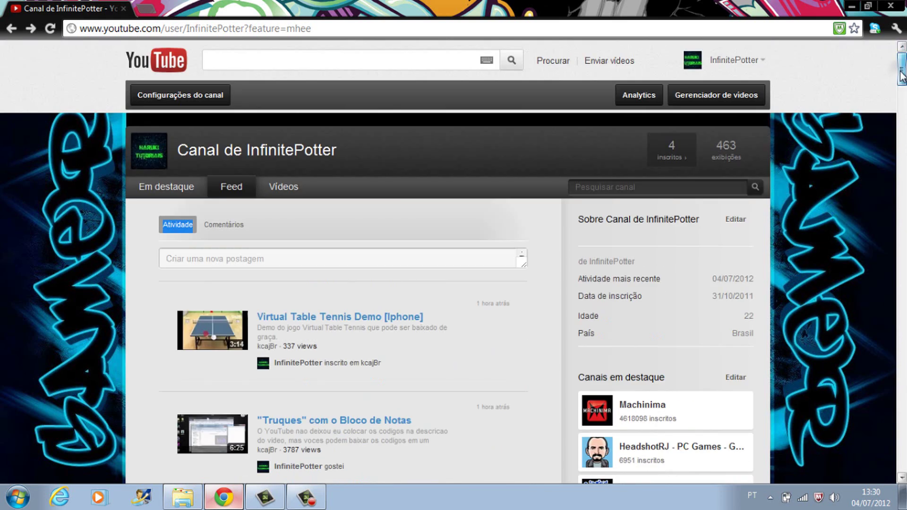
click(848, 6)
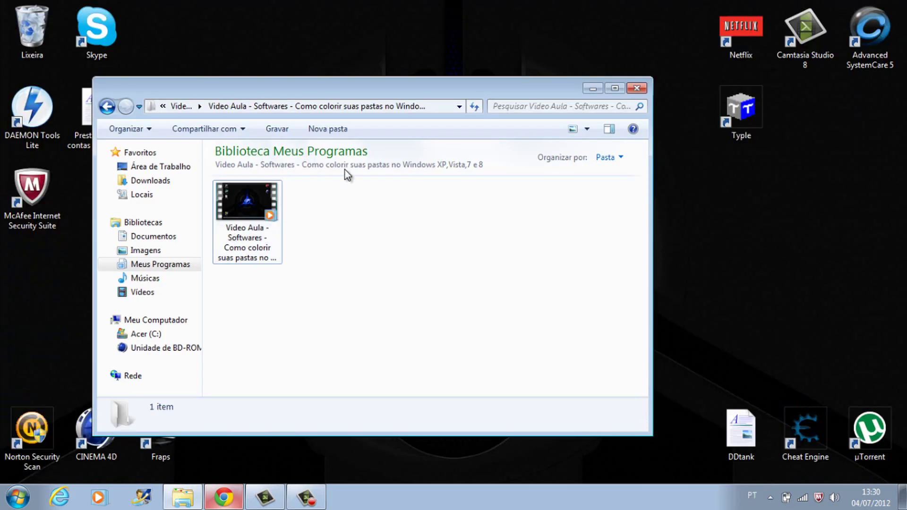
- Go back to the Videoaulas folder in Windows Explorer and open a blank Notepad document
click(108, 113)
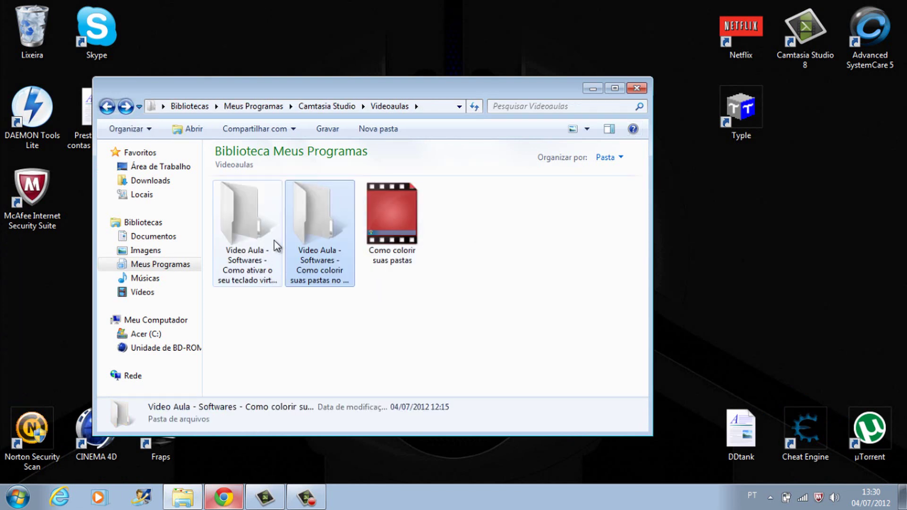
click(7, 496)
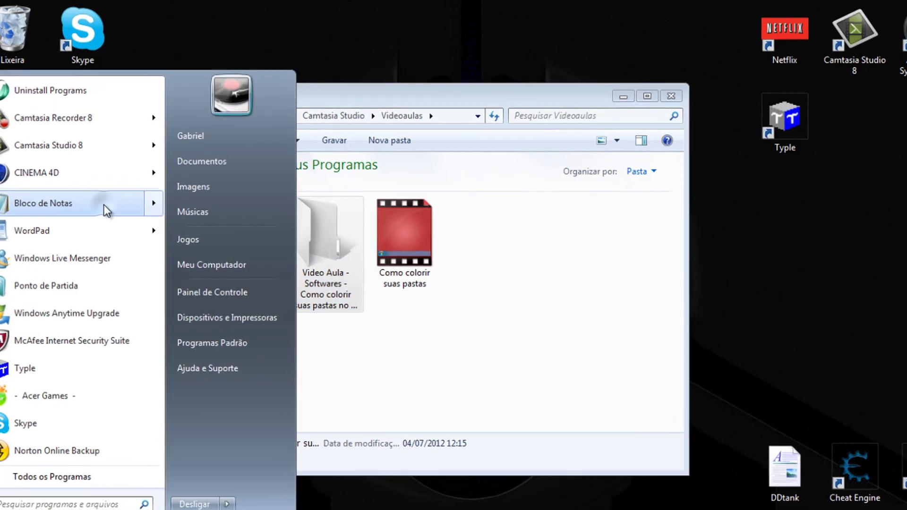
click(114, 187)
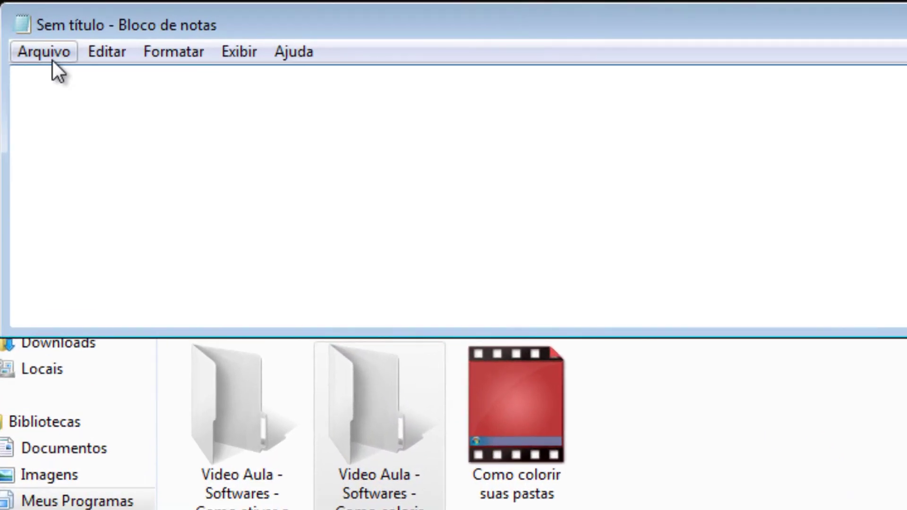
click(53, 60)
click(553, 211)
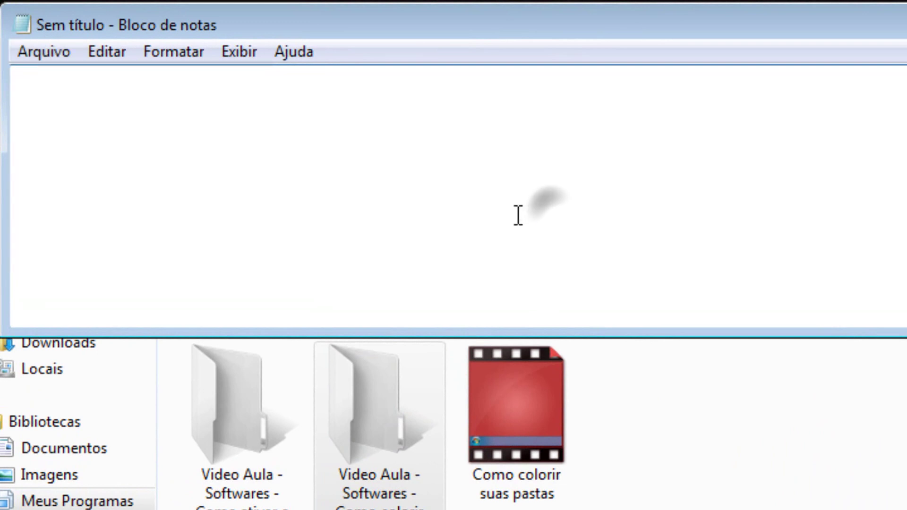
- Write "Como desligar o PC de uma pessoa" in the blank Notepad document
text(Como desligar )
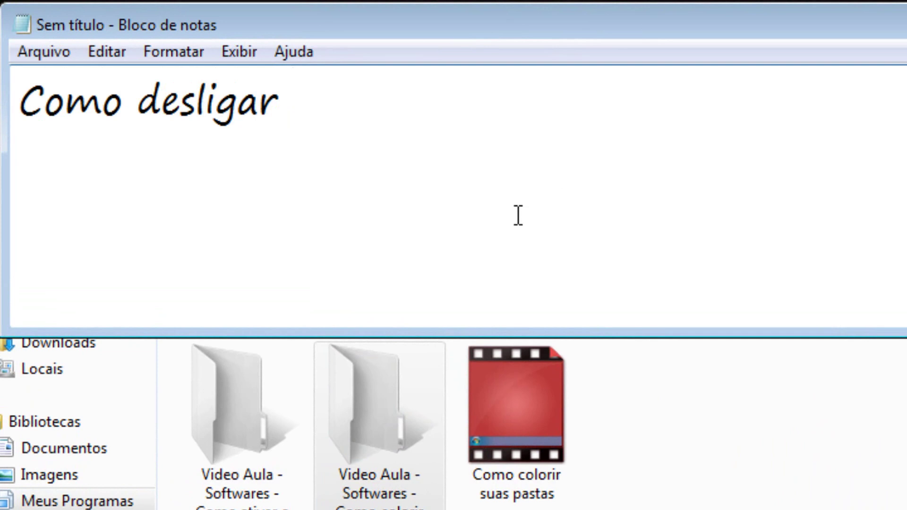
text(p)
key(BackSpace)
text(o PC)
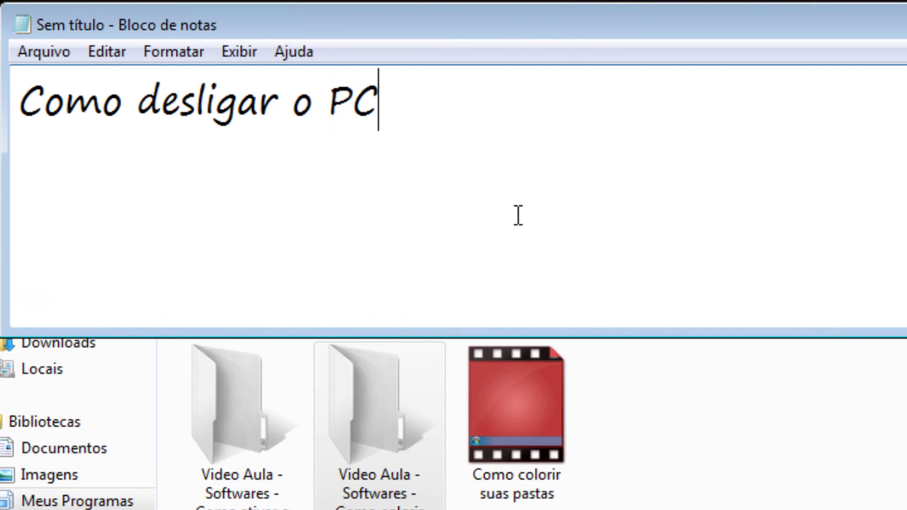
text( de uma )
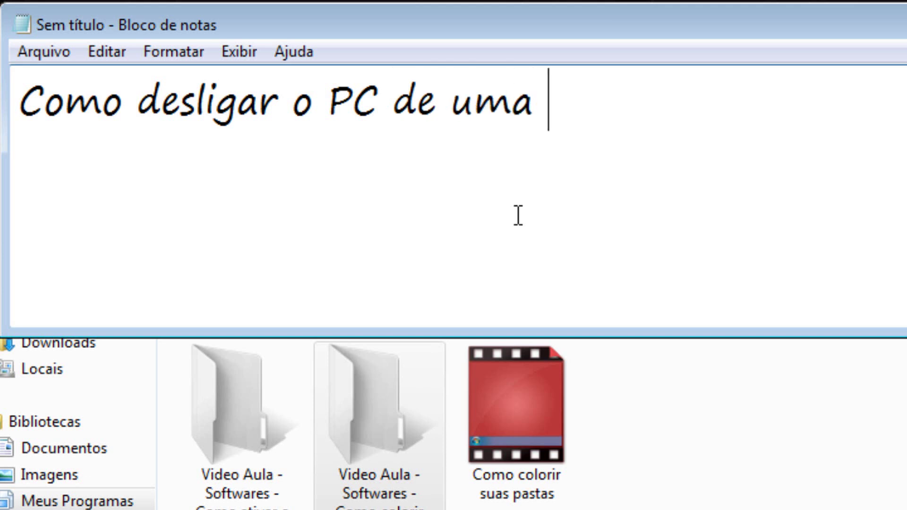
text(pessoa)
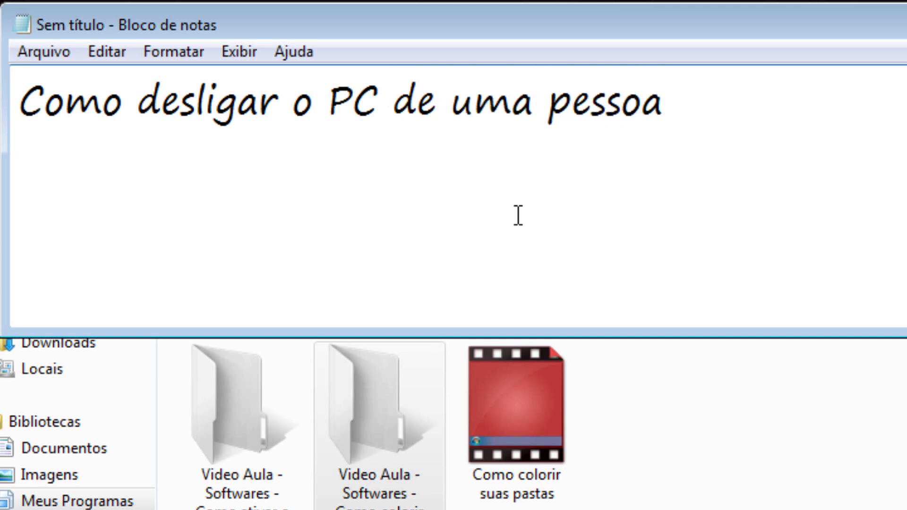
- Switch to Camtasia Recorder to bring up the controls of the running recording
drag(719, 168, 753, 184)
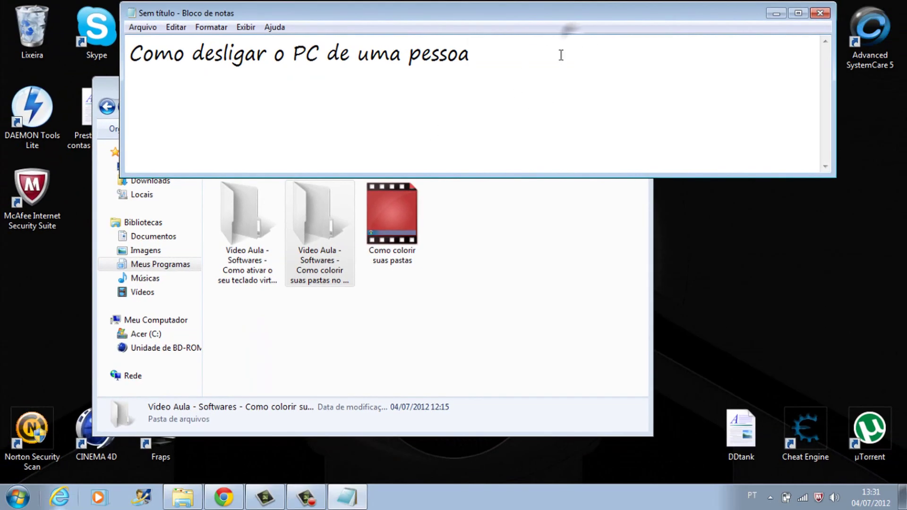
click(307, 497)
click(880, 433)
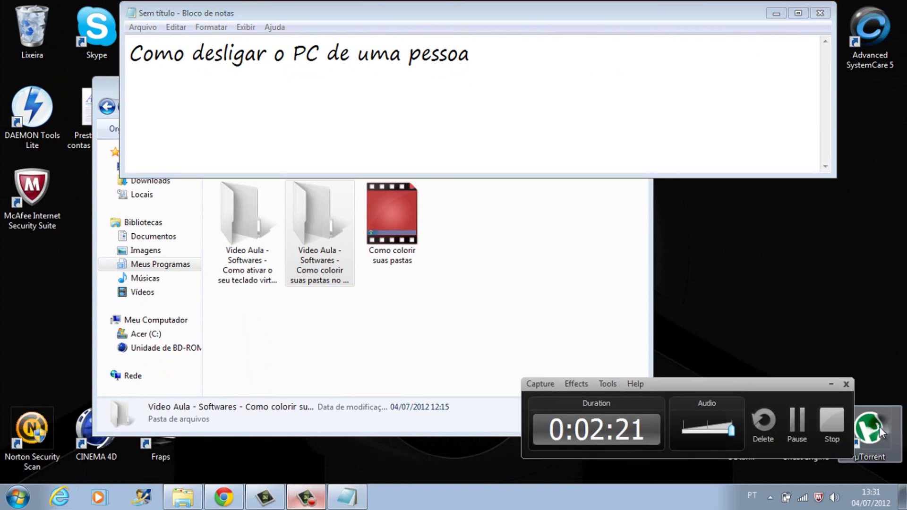